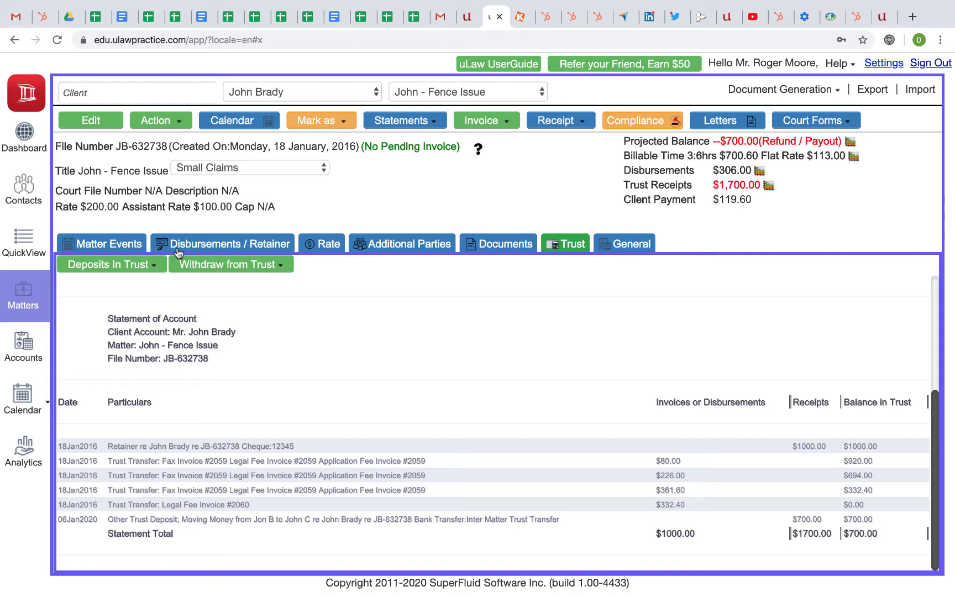
Step: Show the matter's disbursements and retainers, and start a new office expense entry in the accounts area
{"action": "left_click", "coordinate": [187, 248]}
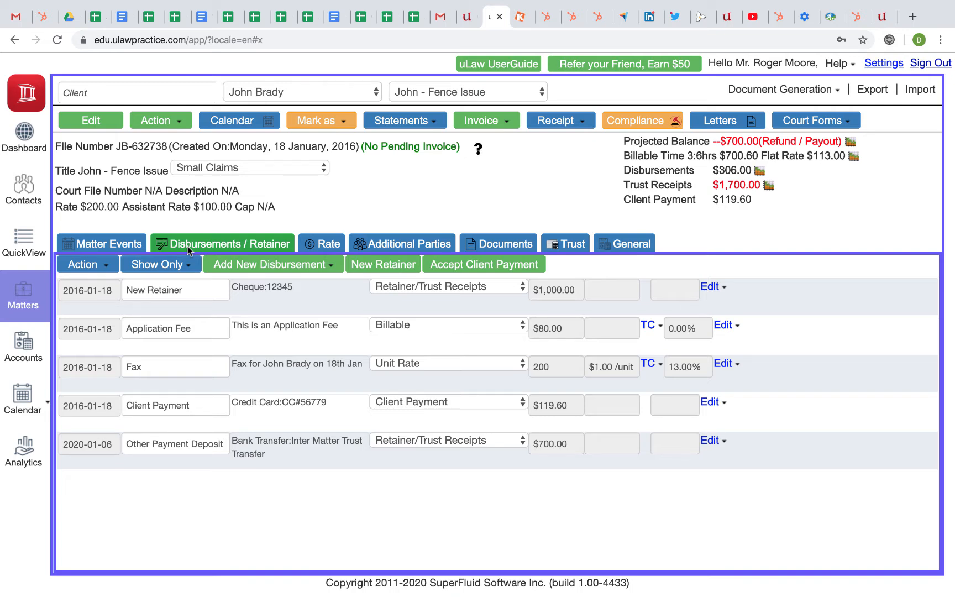
{"action": "left_click", "coordinate": [31, 348]}
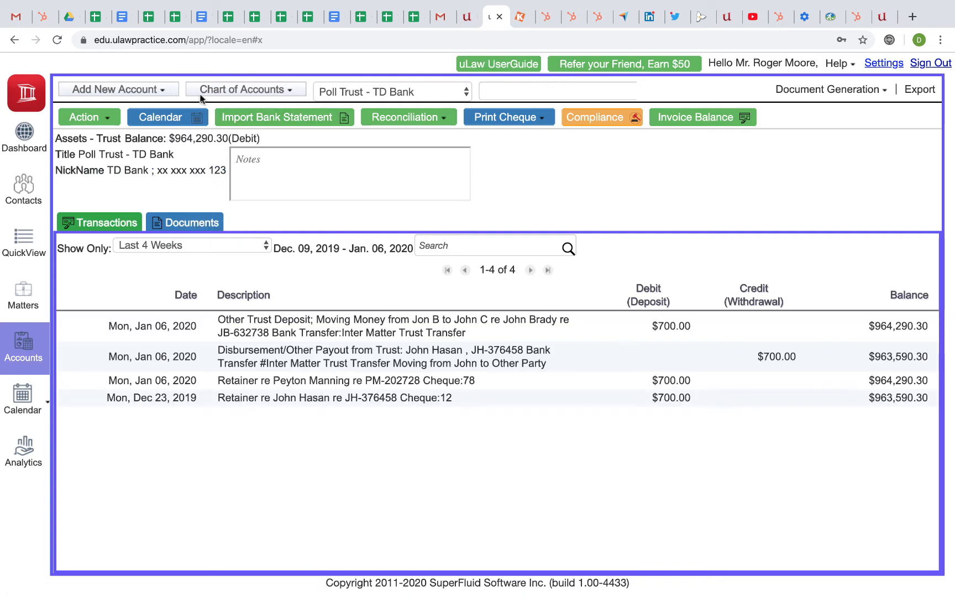
{"action": "left_click", "coordinate": [133, 95]}
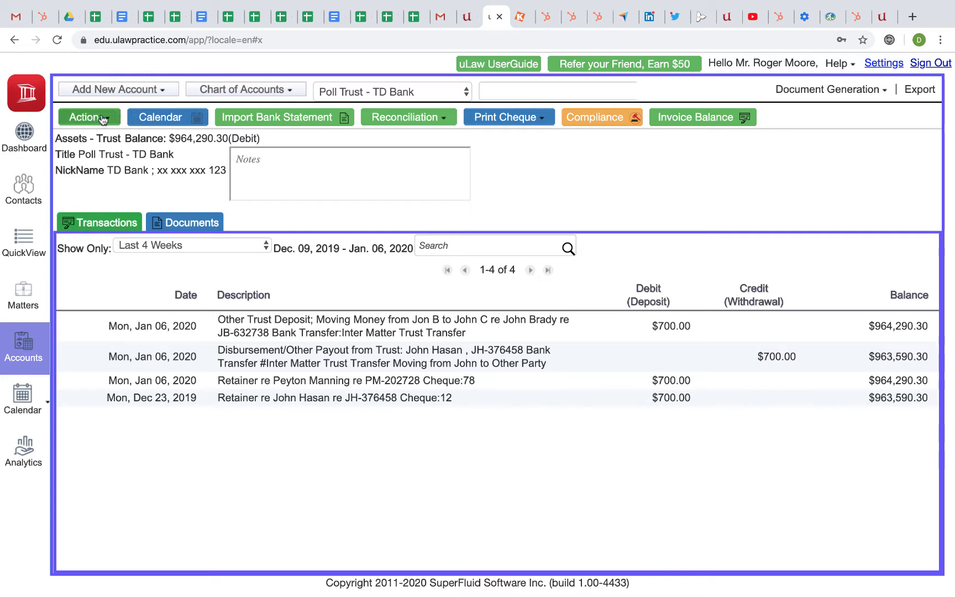
{"action": "left_click", "coordinate": [91, 117]}
{"action": "mouse_move", "coordinate": [104, 159]}
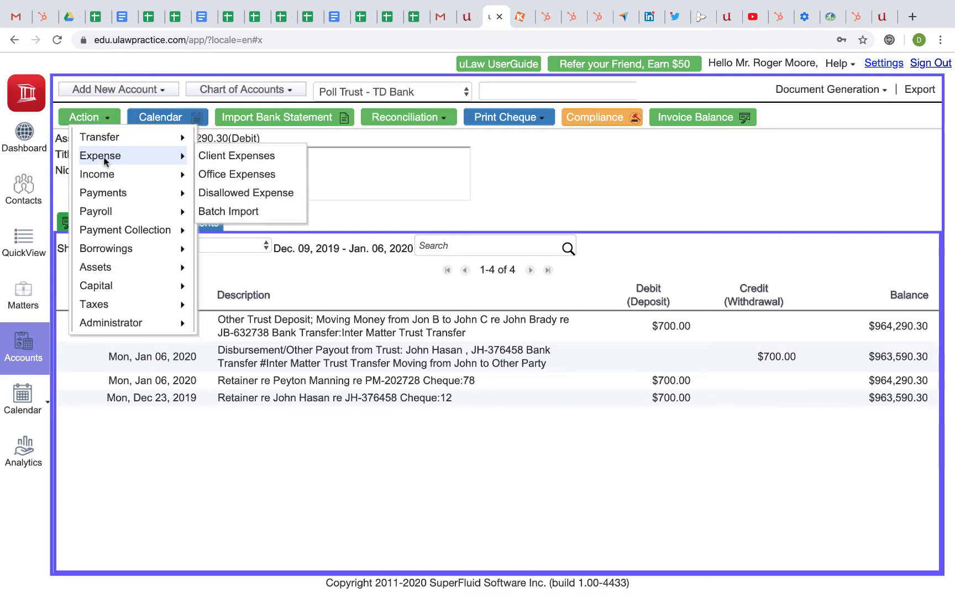
{"action": "left_click", "coordinate": [229, 180]}
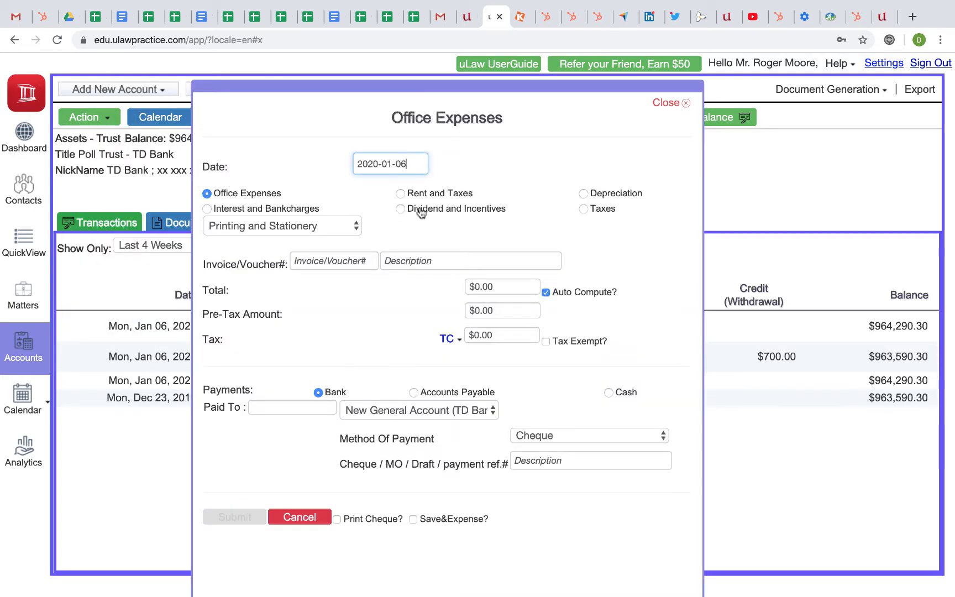
Step: Classify the office expense as Rent and Taxes, describe it as "Rent for Jan", and set its total to $700
{"action": "left_click", "coordinate": [400, 194]}
{"action": "left_click", "coordinate": [412, 264]}
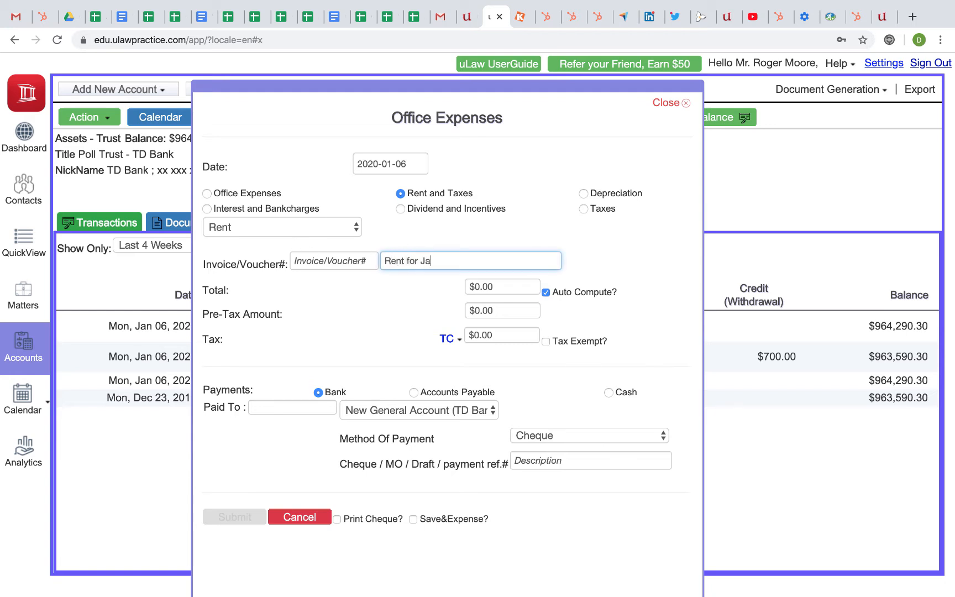
{"action": "left_click", "coordinate": [484, 288]}
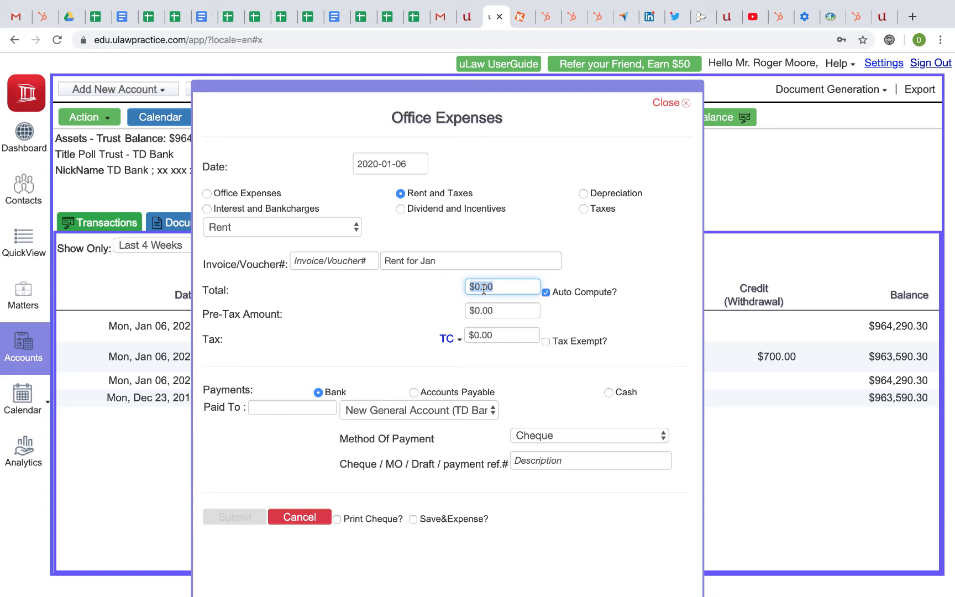
{"action": "type", "text": "700"}
{"action": "left_click", "coordinate": [395, 315]}
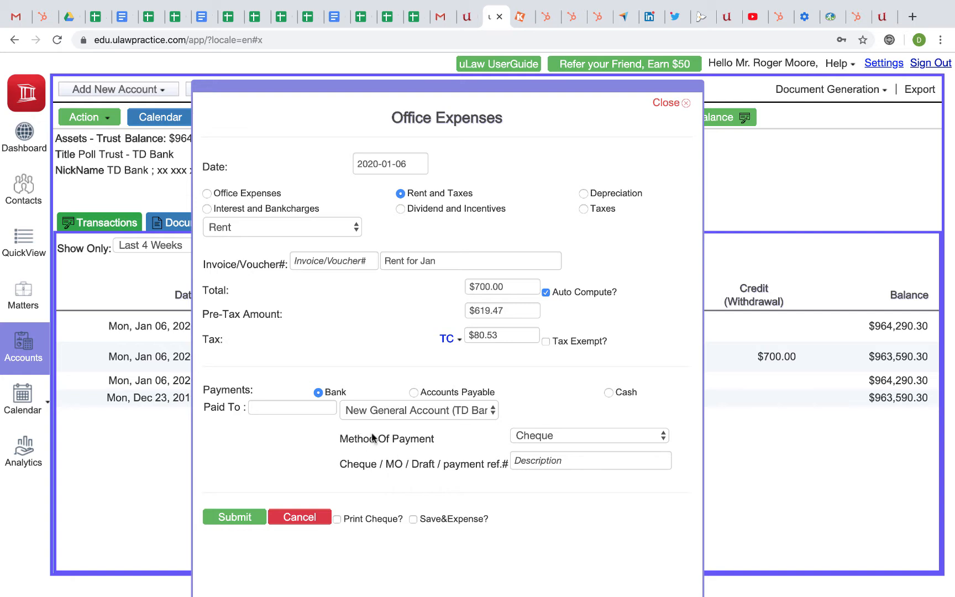
Step: Pay the rent expense from CIBC Bank Branch - Ottawa with cheque reference 123 and submit it
{"action": "left_click", "coordinate": [416, 411]}
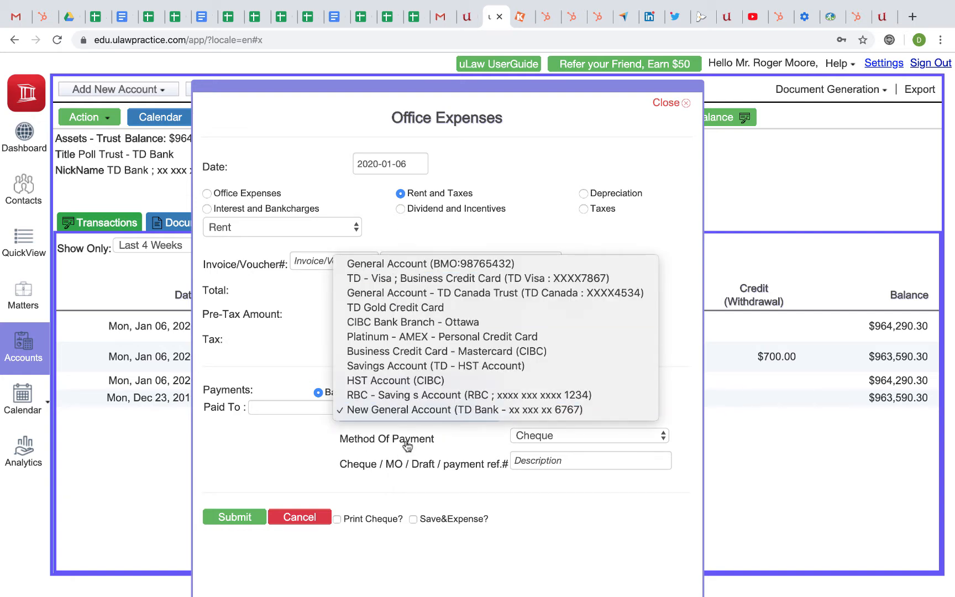
{"action": "left_click", "coordinate": [395, 322]}
{"action": "left_click", "coordinate": [531, 465]}
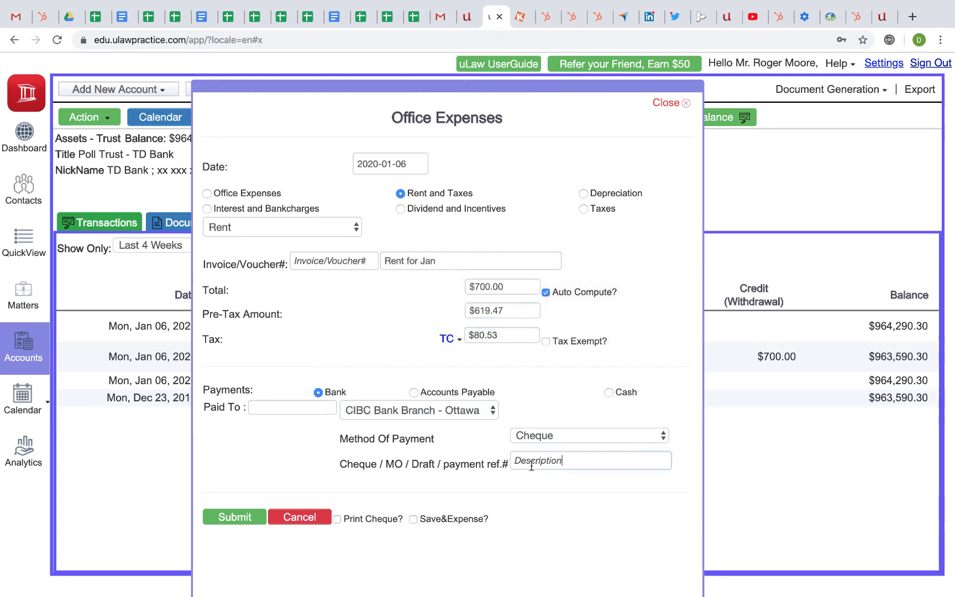
{"action": "type", "text": "123"}
{"action": "left_click", "coordinate": [228, 517]}
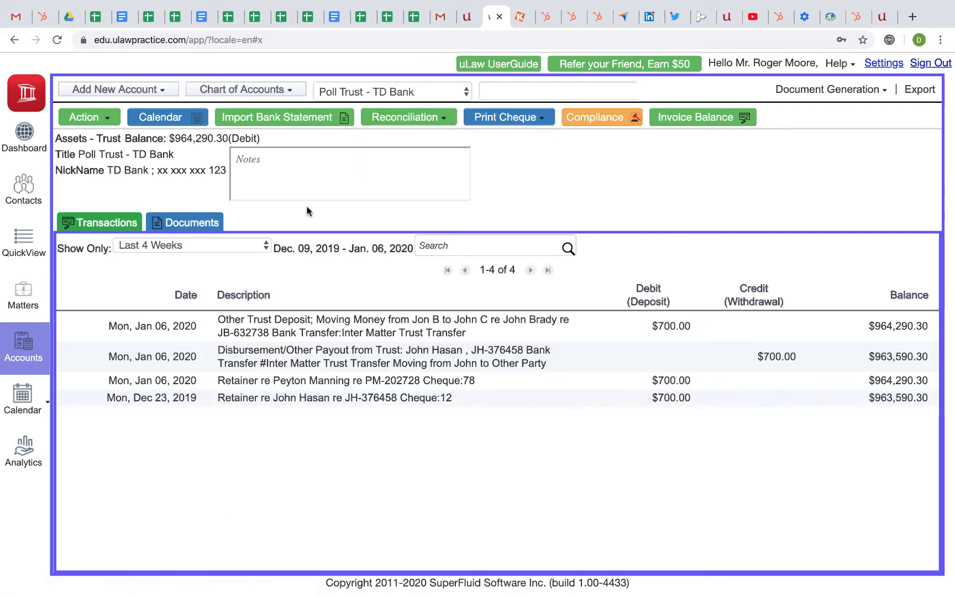
Step: Display the transactions of the CIBC Bank Branch - Ottawa bank account from the chart of accounts
{"action": "left_click", "coordinate": [264, 90]}
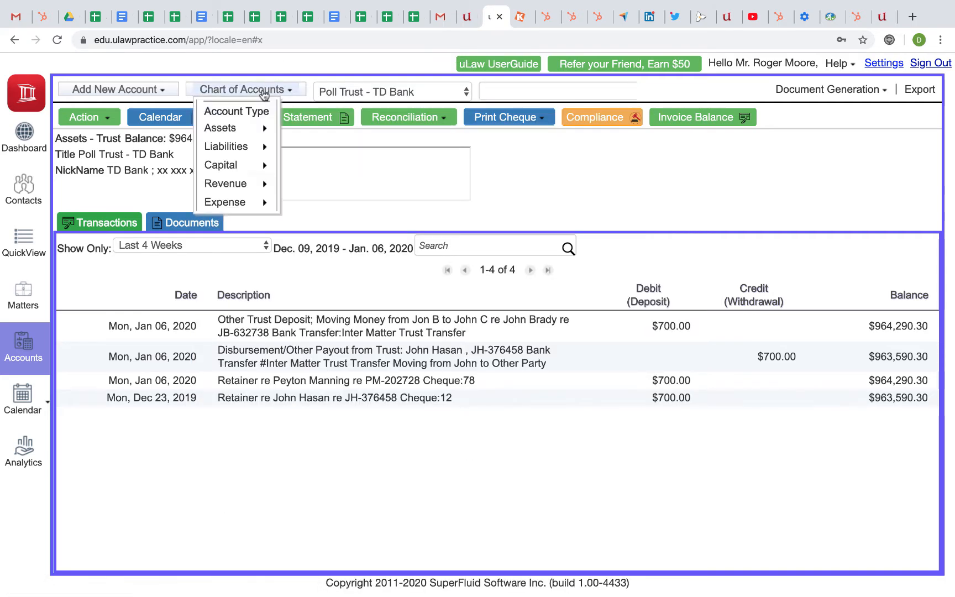
{"action": "mouse_move", "coordinate": [264, 130]}
{"action": "mouse_move", "coordinate": [310, 125]}
{"action": "mouse_move", "coordinate": [332, 164]}
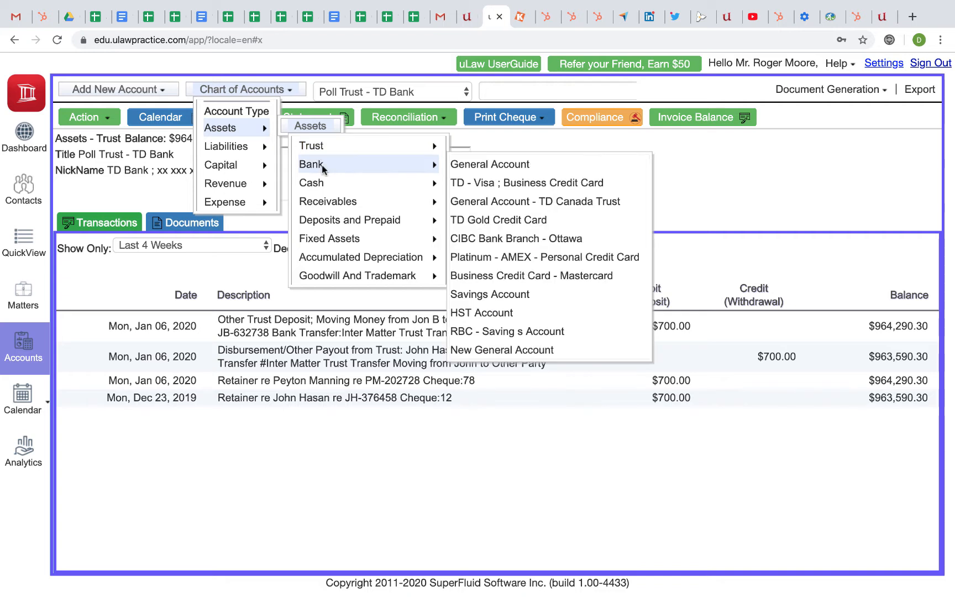
{"action": "left_click", "coordinate": [521, 243]}
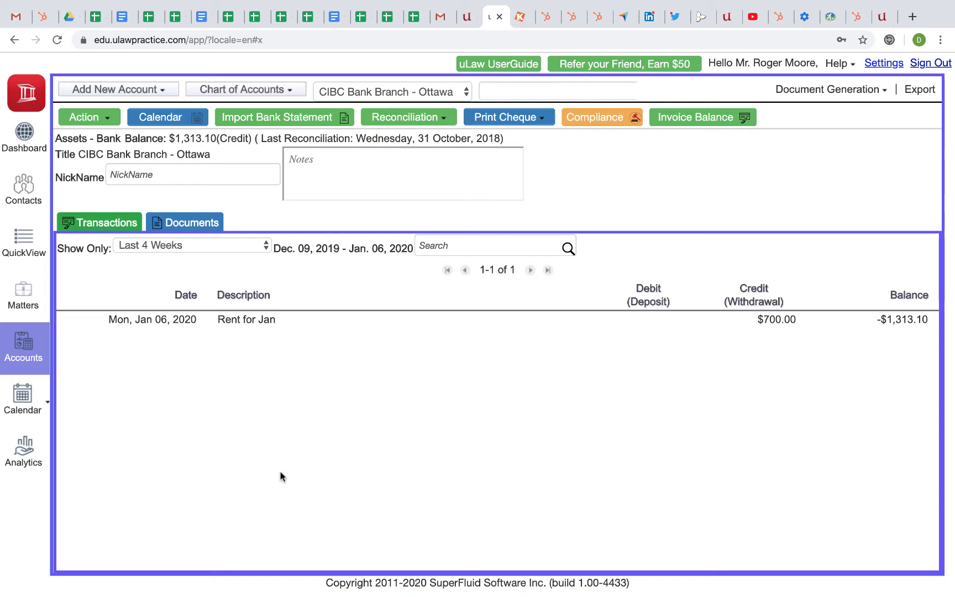
Step: Change the "Rent for Jan" entry's date to 2020-01-01, unlock and resubmit it, and review the saved entry
{"action": "left_click", "coordinate": [783, 326]}
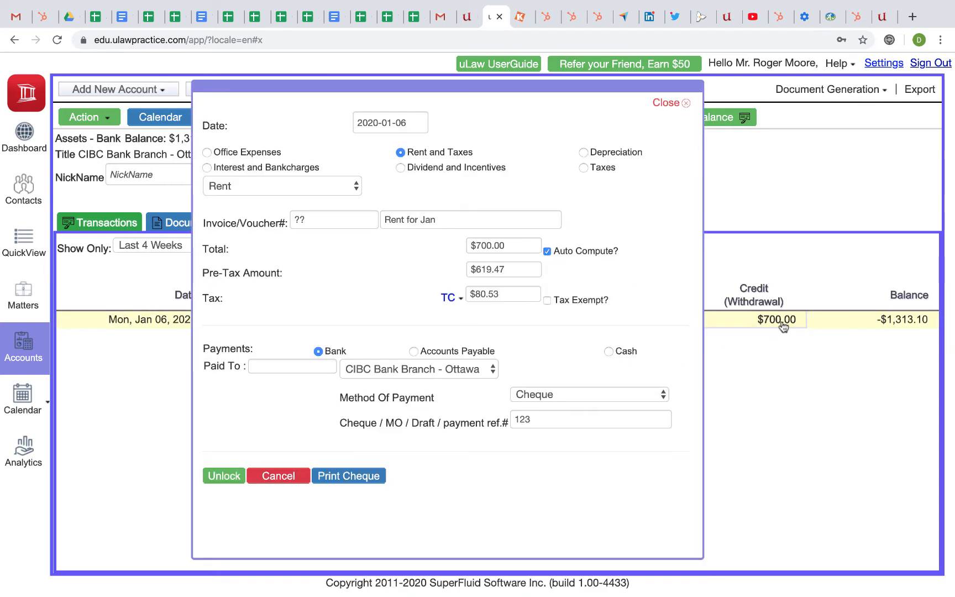
{"action": "left_click", "coordinate": [381, 127]}
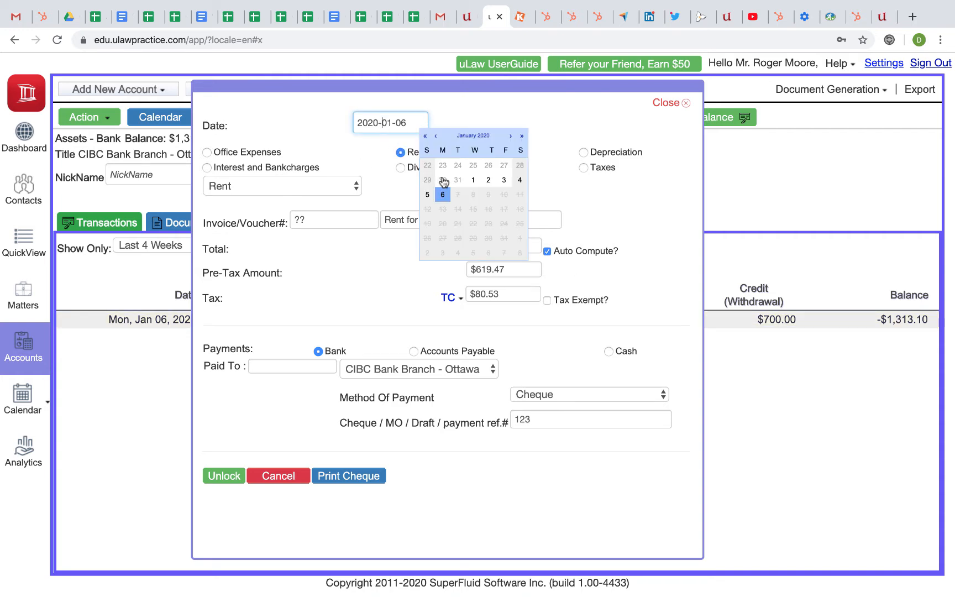
{"action": "left_click", "coordinate": [474, 180]}
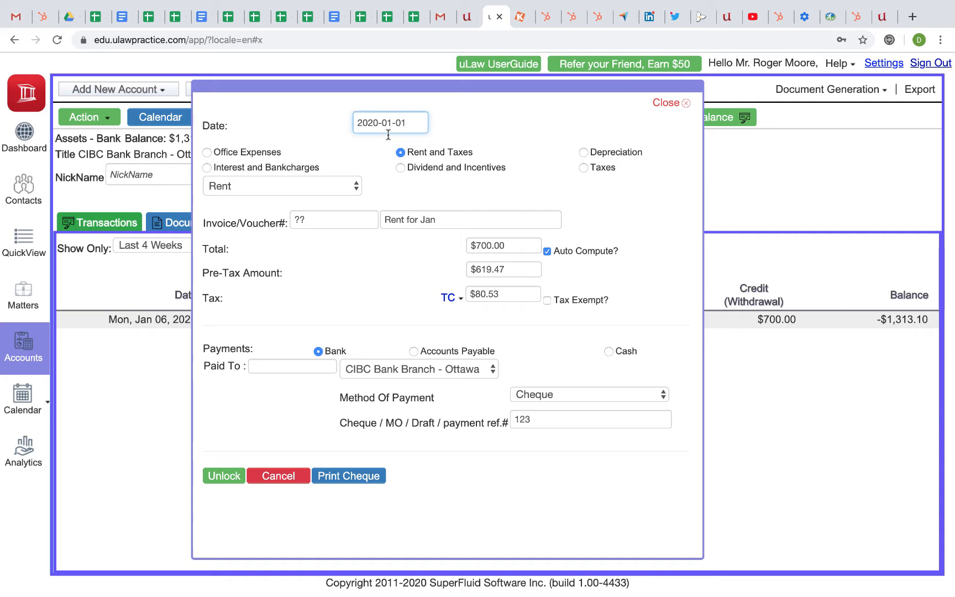
{"action": "left_click", "coordinate": [216, 483]}
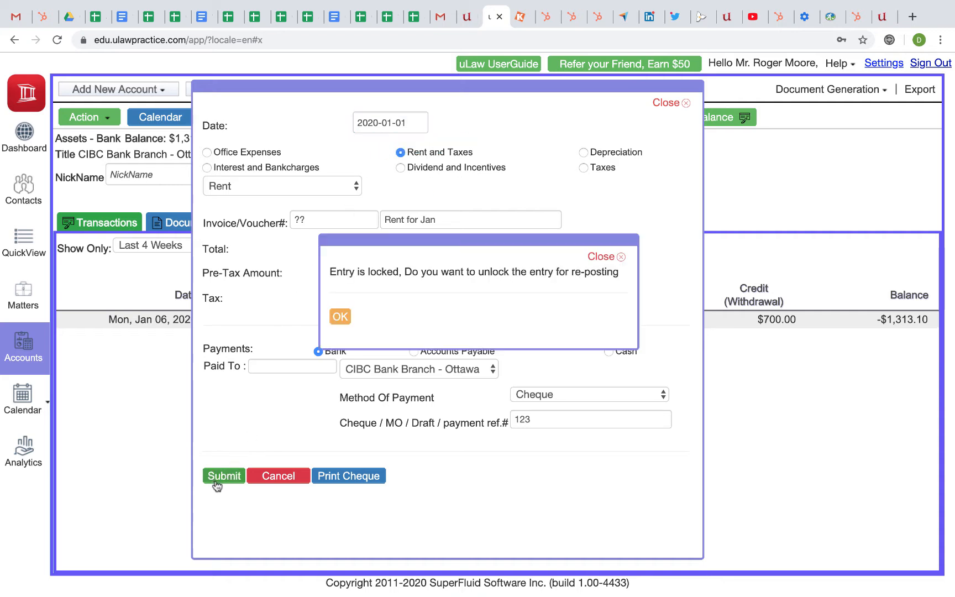
{"action": "left_click", "coordinate": [339, 316]}
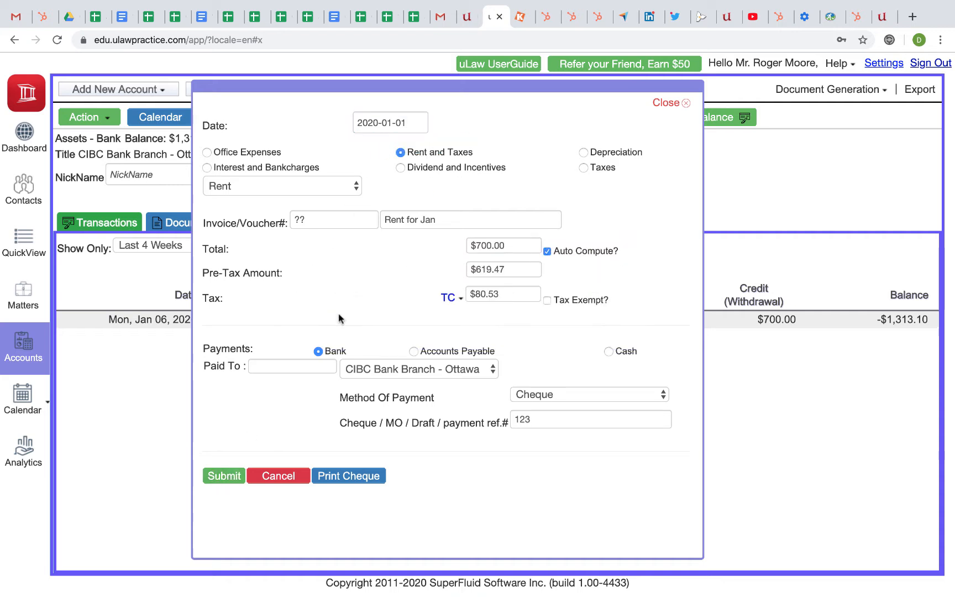
{"action": "left_click", "coordinate": [222, 481]}
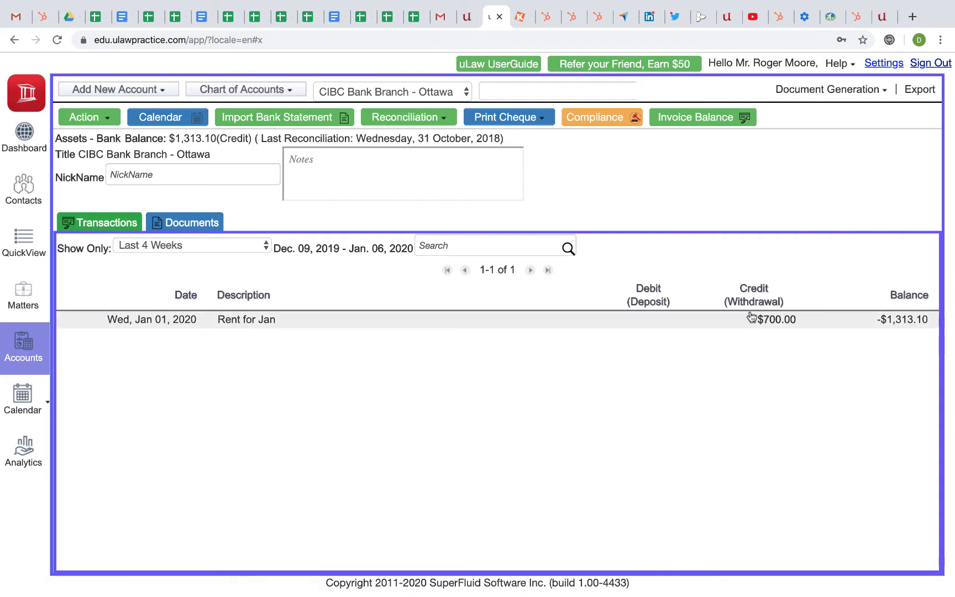
{"action": "left_click", "coordinate": [783, 323]}
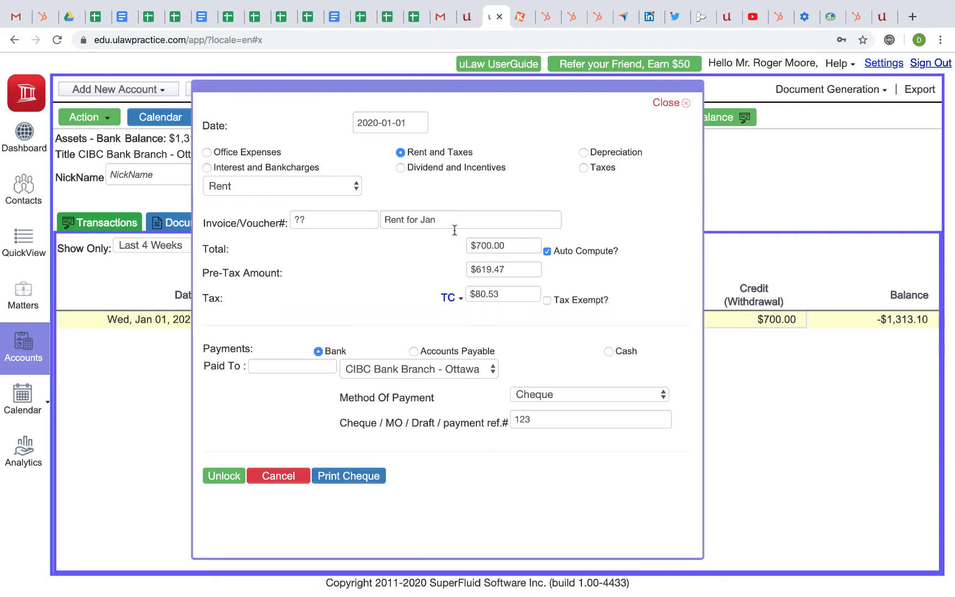
{"action": "left_click", "coordinate": [279, 478]}
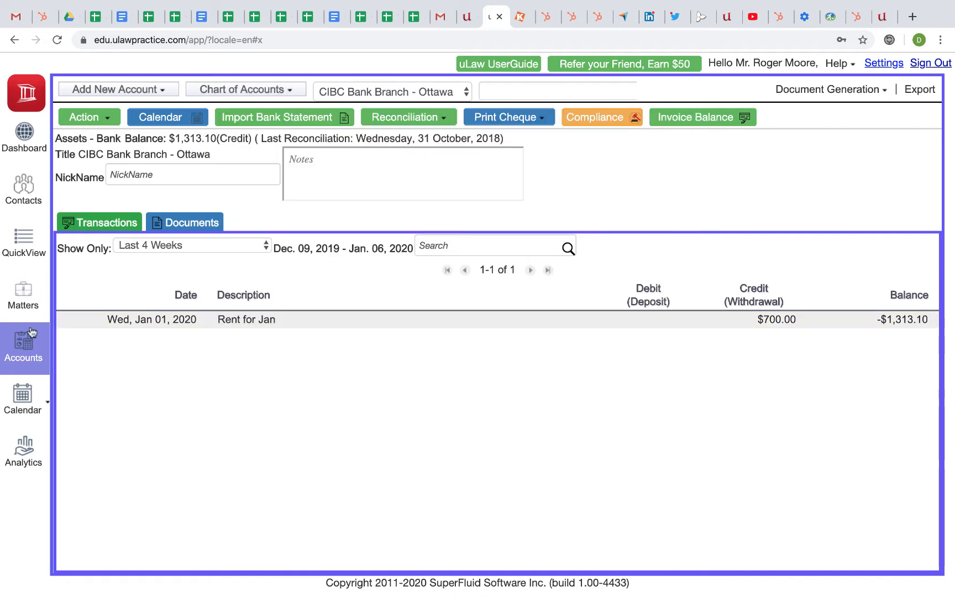
Step: Start a Miscellaneous Expense - From General on the Fence Issue matter for a tax-exempt Court cost with a $50 pre-tax amount
{"action": "left_click", "coordinate": [24, 308]}
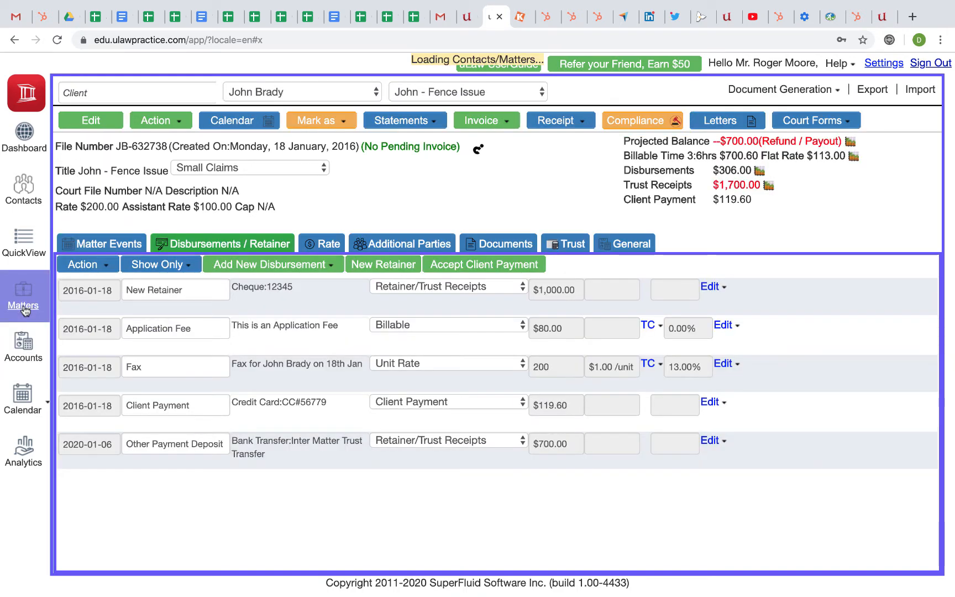
{"action": "left_click", "coordinate": [252, 264]}
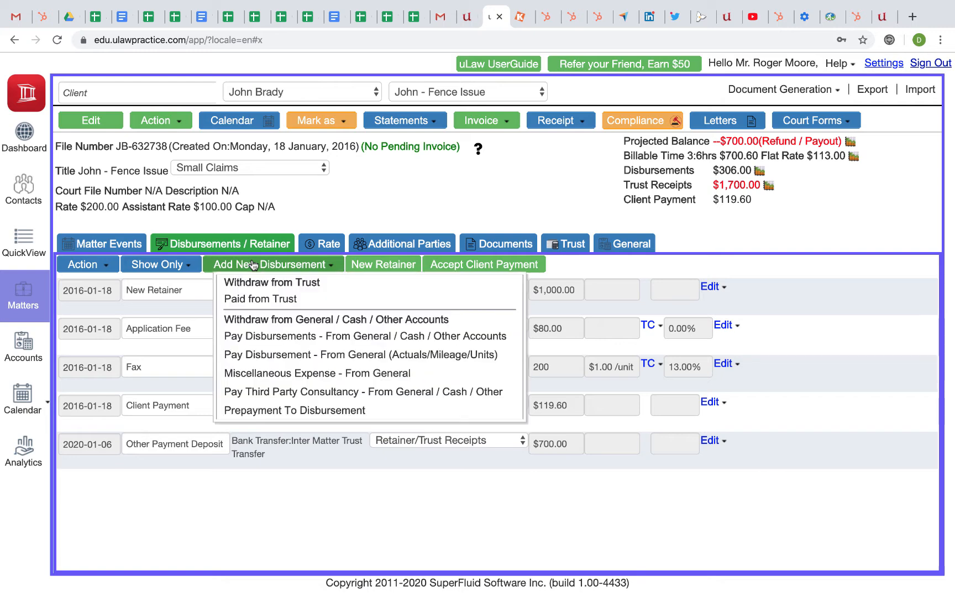
{"action": "left_click", "coordinate": [311, 337]}
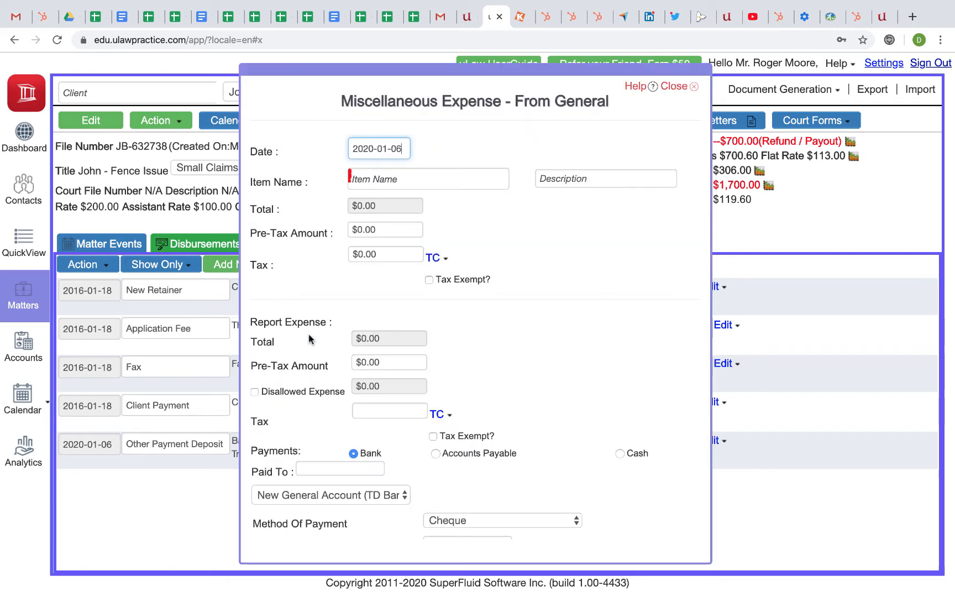
{"action": "left_click", "coordinate": [365, 175]}
{"action": "type", "text": "cour"}
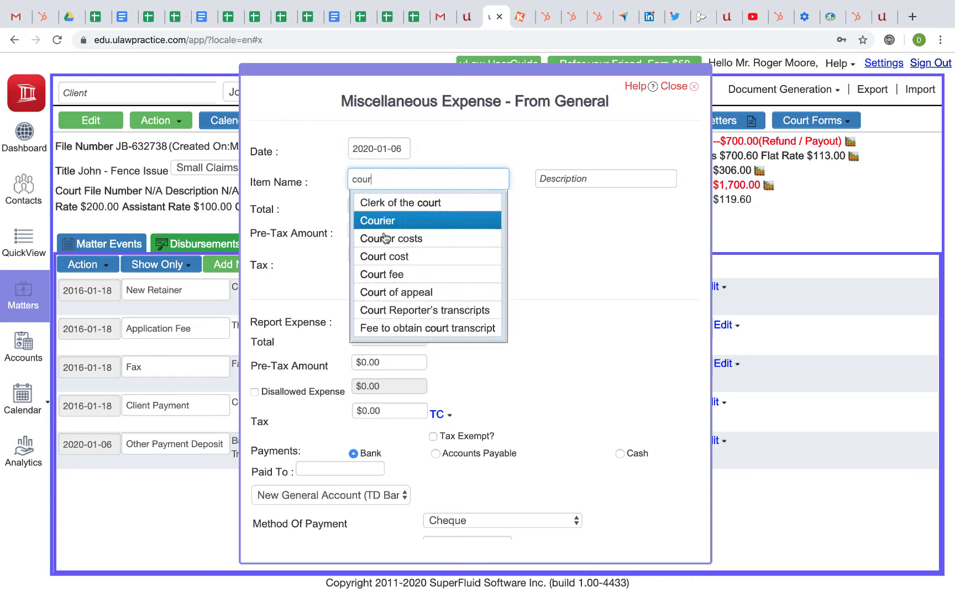
{"action": "left_click", "coordinate": [394, 252]}
{"action": "left_click", "coordinate": [365, 230]}
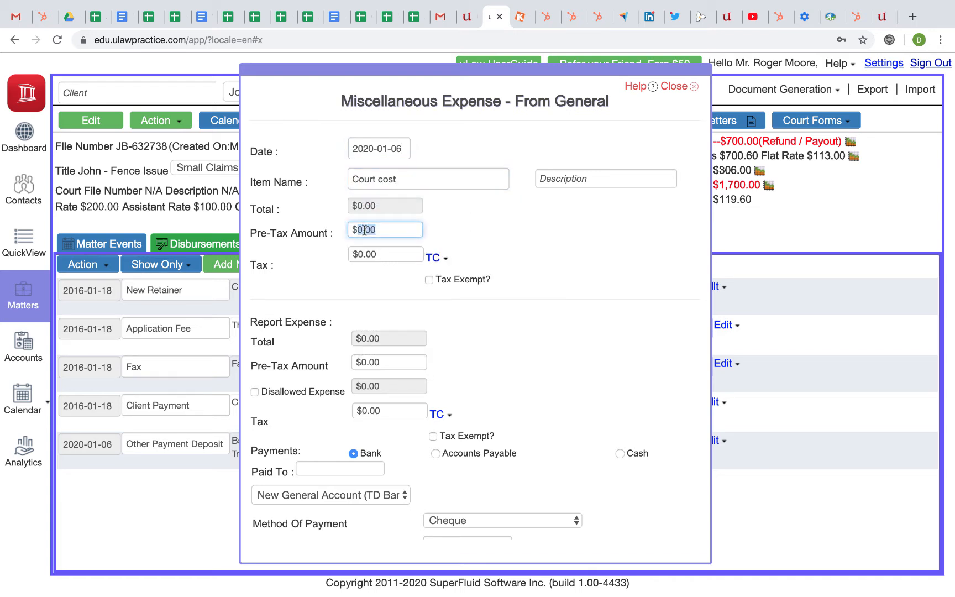
{"action": "type", "text": "50"}
{"action": "left_click", "coordinate": [429, 279]}
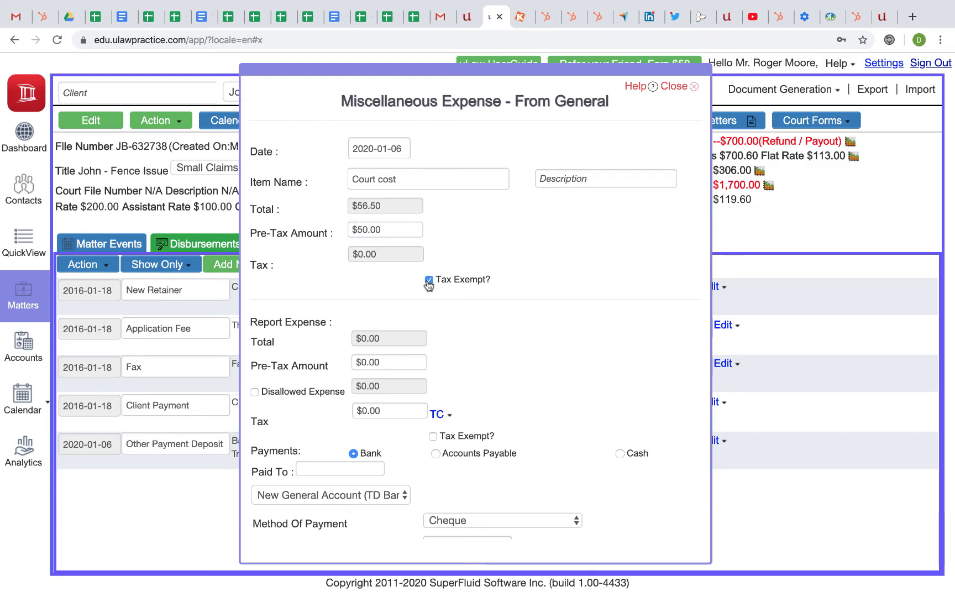
Step: Set the reported expense's pre-tax amount to $50 and mark it tax exempt
{"action": "left_click", "coordinate": [365, 360]}
{"action": "type", "text": "50"}
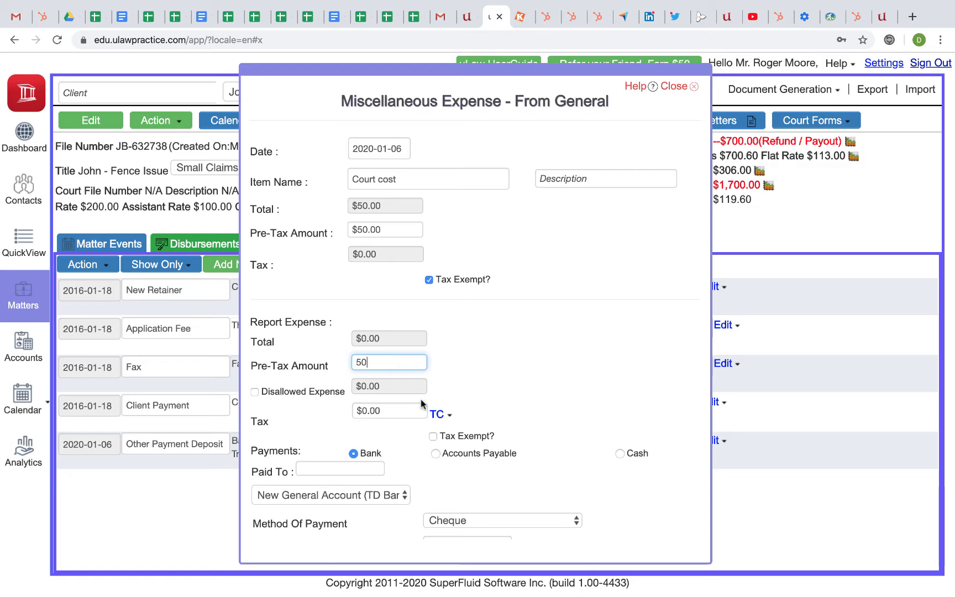
{"action": "left_click", "coordinate": [433, 436]}
Step: Pay the court cost from CIBC Bank Branch - Ottawa with cheque reference 123 and save the disbursement
{"action": "left_click", "coordinate": [356, 497]}
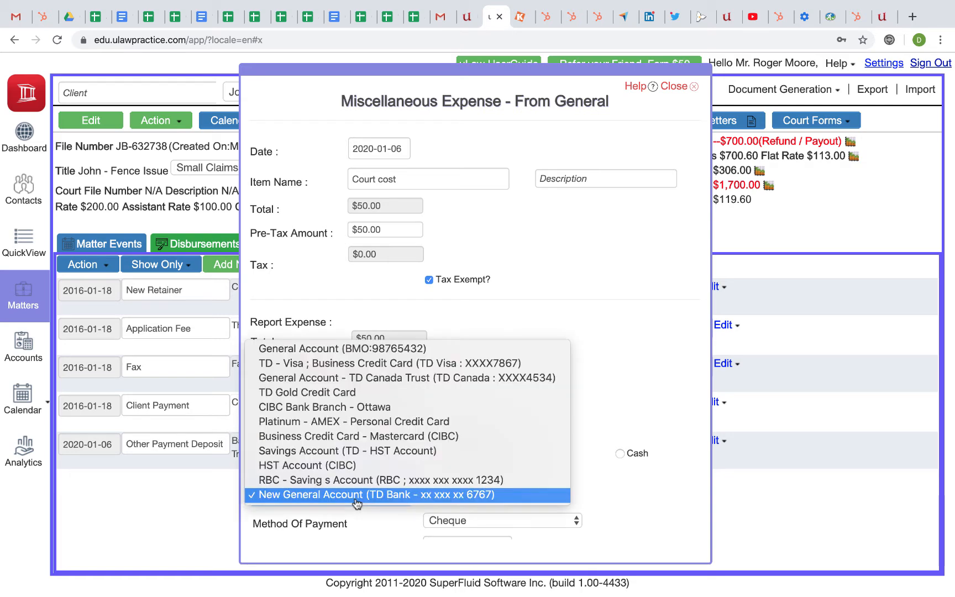
{"action": "left_click", "coordinate": [344, 412]}
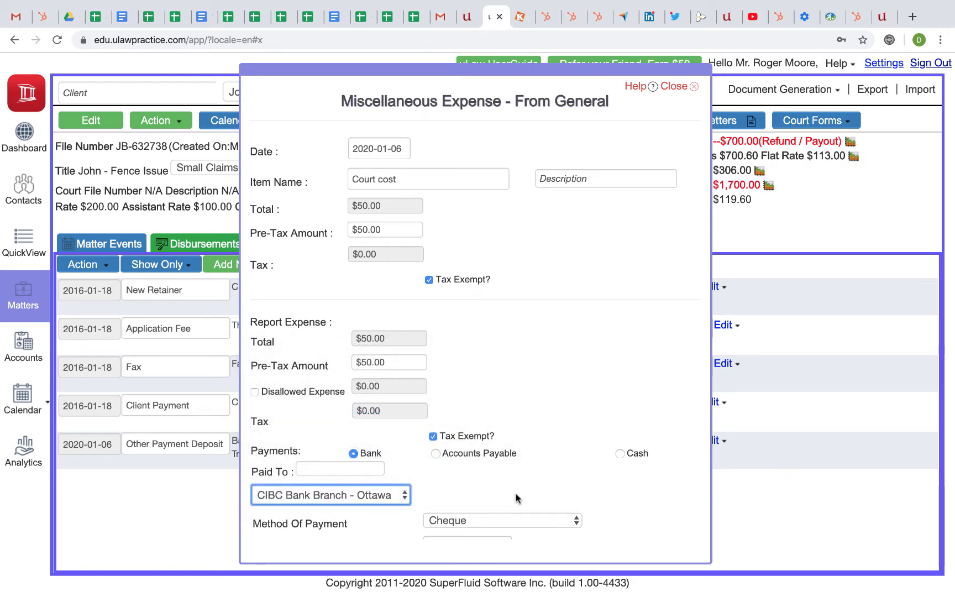
{"action": "scroll", "coordinate": [423, 469], "scroll_direction": "down", "scroll_amount": 3}
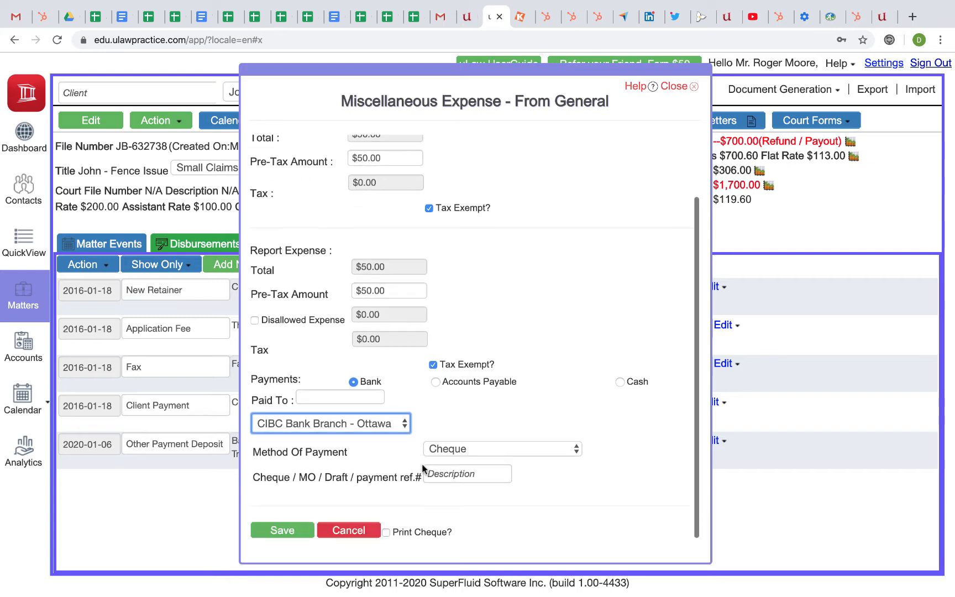
{"action": "left_click", "coordinate": [453, 475]}
{"action": "type", "text": "123"}
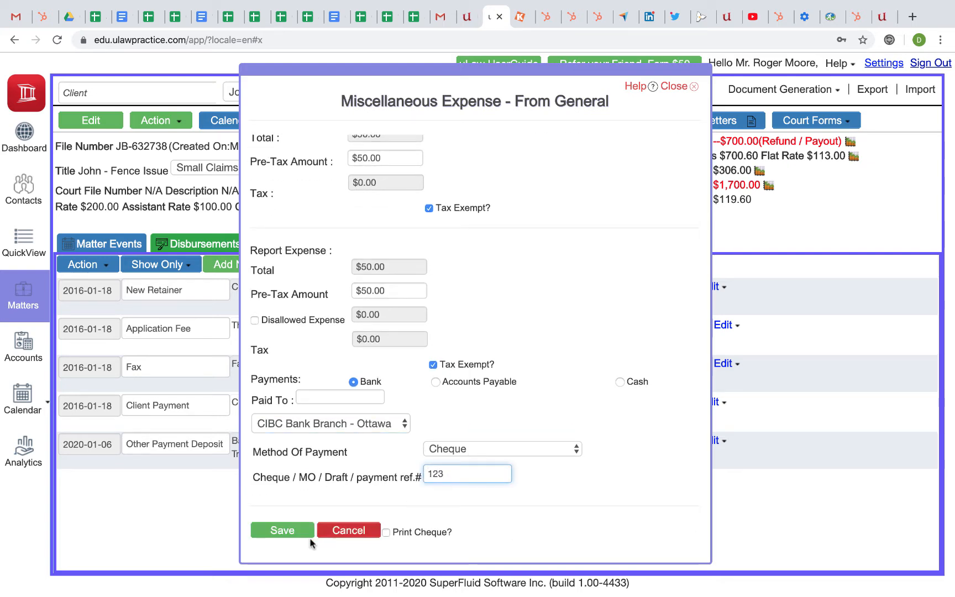
{"action": "left_click", "coordinate": [282, 530]}
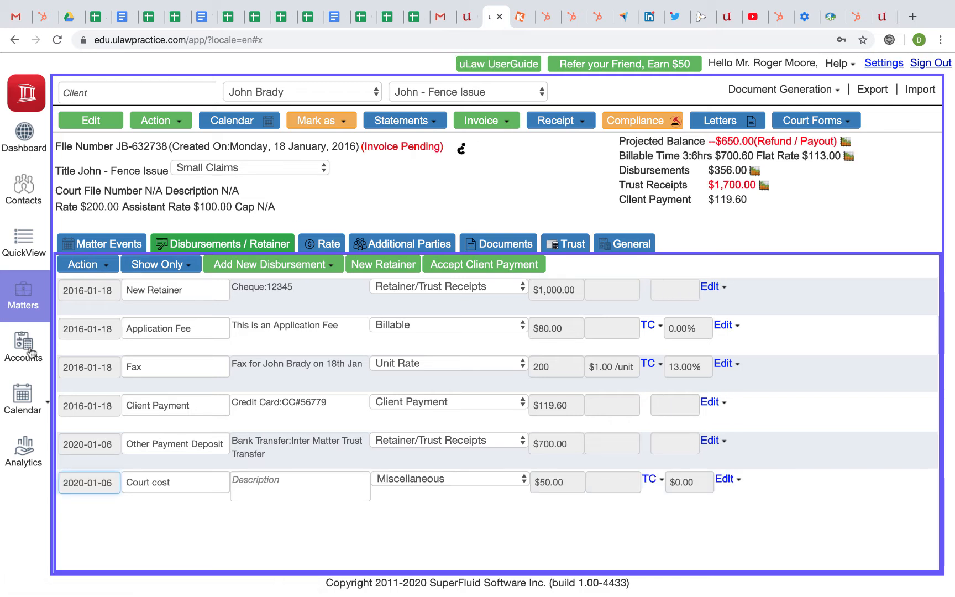
Step: Return to the CIBC Bank Branch - Ottawa account to check its transactions for the court cost
{"action": "left_click", "coordinate": [31, 351]}
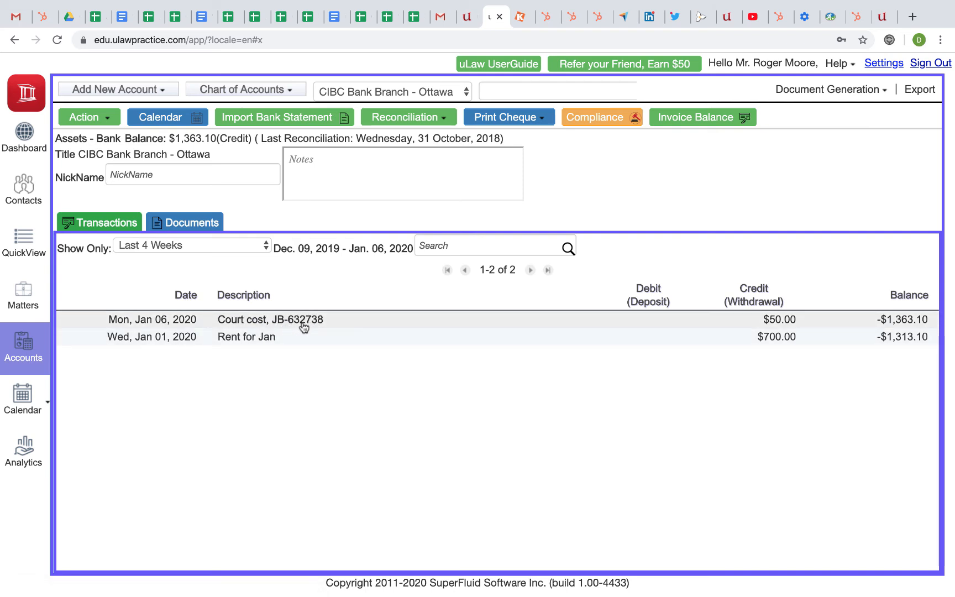
Step: Open the court cost entry from the bank transactions, unlock it for re-posting, and close it without saving
{"action": "left_click", "coordinate": [775, 324]}
{"action": "scroll", "coordinate": [504, 366], "scroll_direction": "down", "scroll_amount": 3}
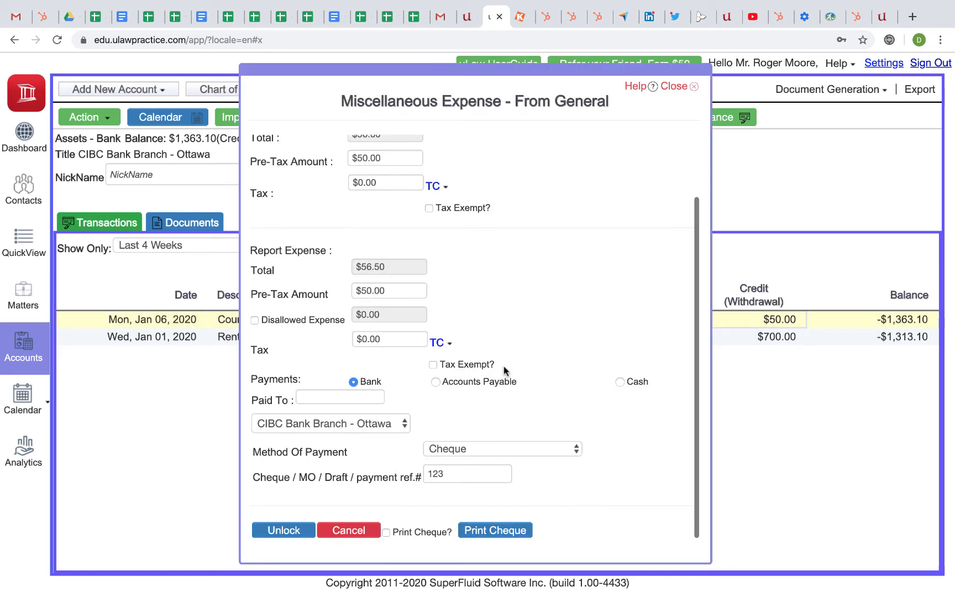
{"action": "scroll", "coordinate": [503, 366], "scroll_direction": "up", "scroll_amount": 3}
{"action": "scroll", "coordinate": [503, 366], "scroll_direction": "down", "scroll_amount": 3}
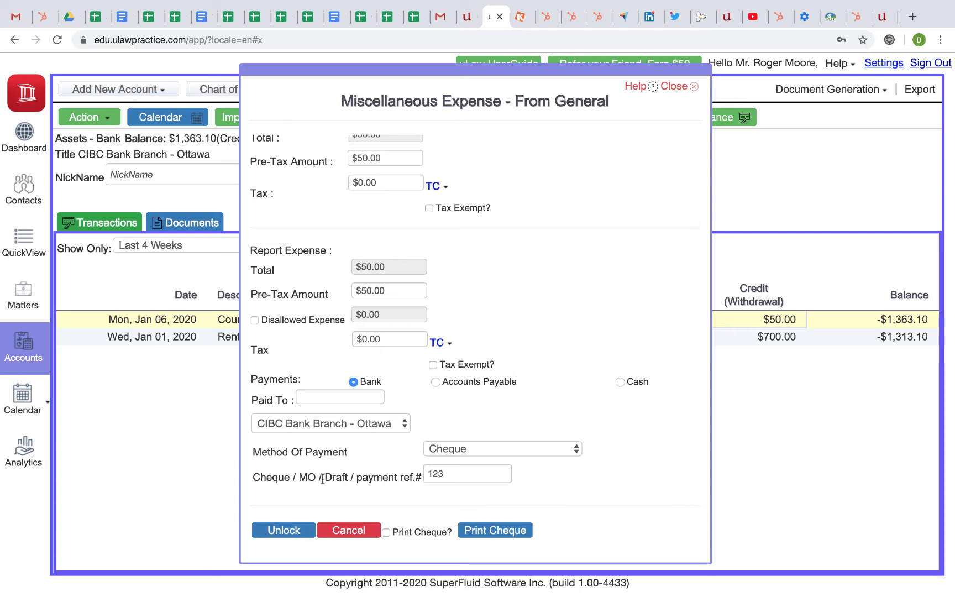
{"action": "left_click", "coordinate": [283, 530]}
{"action": "left_click", "coordinate": [351, 317]}
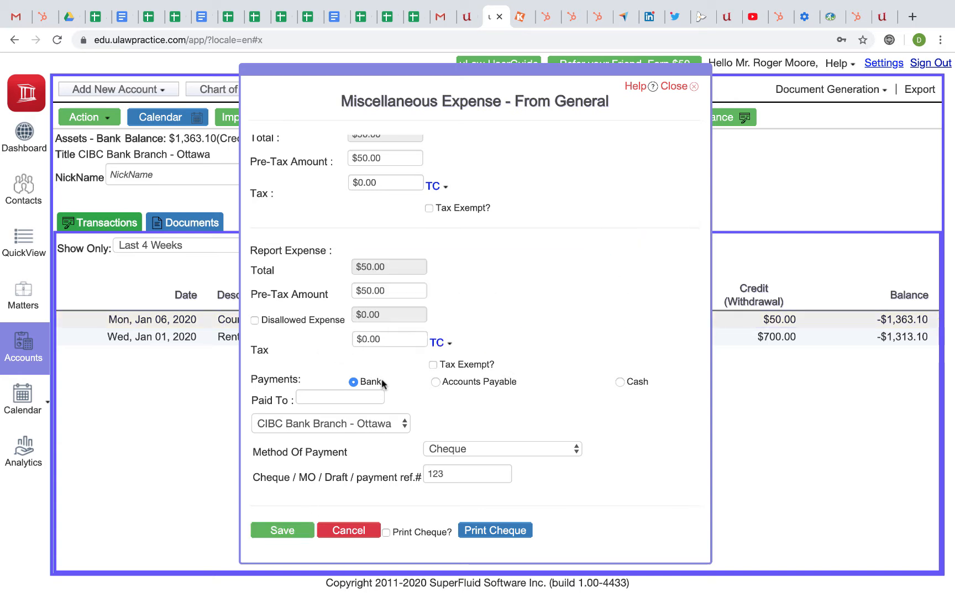
{"action": "scroll", "coordinate": [399, 324], "scroll_direction": "up", "scroll_amount": 3}
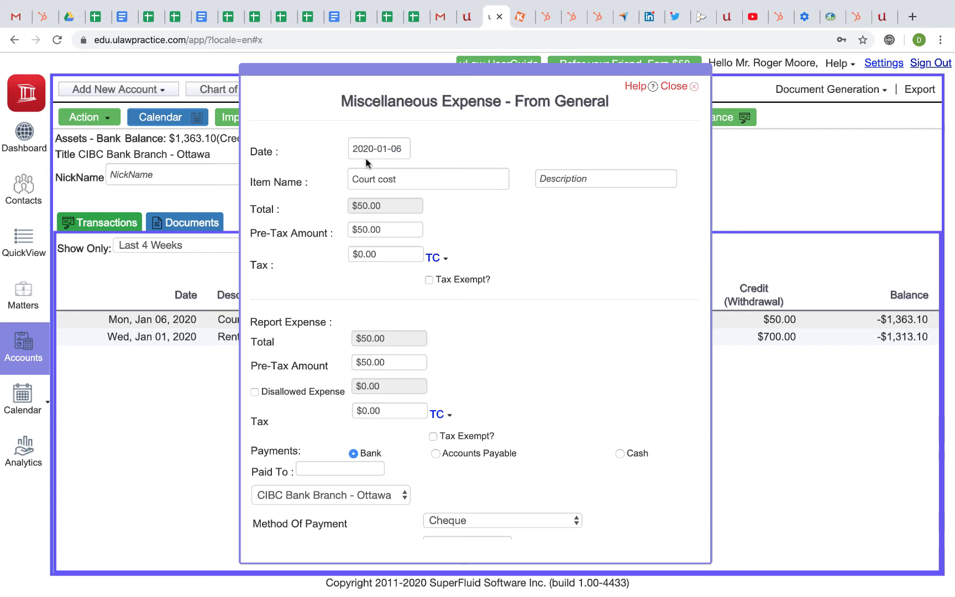
{"action": "left_click", "coordinate": [680, 86]}
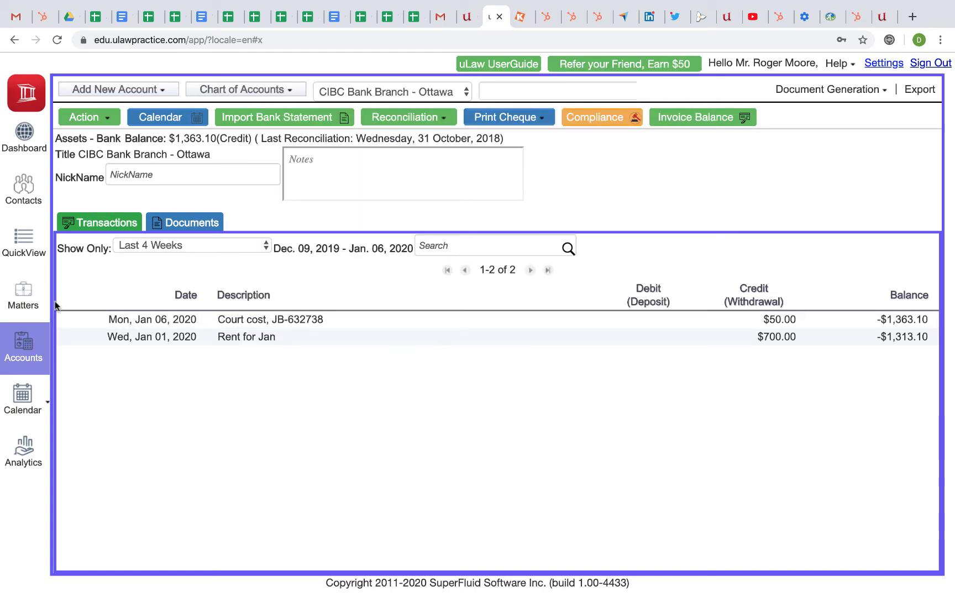
Step: Review the Court cost disbursement's expense and payment details from the Fence Issue matter, and close it
{"action": "left_click", "coordinate": [25, 305]}
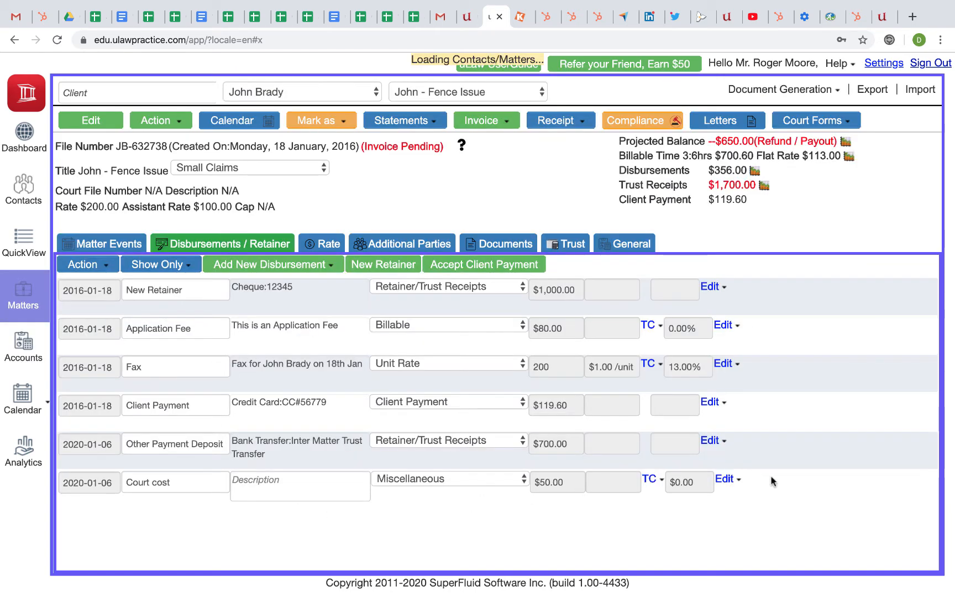
{"action": "left_click", "coordinate": [727, 480]}
{"action": "left_click", "coordinate": [729, 501]}
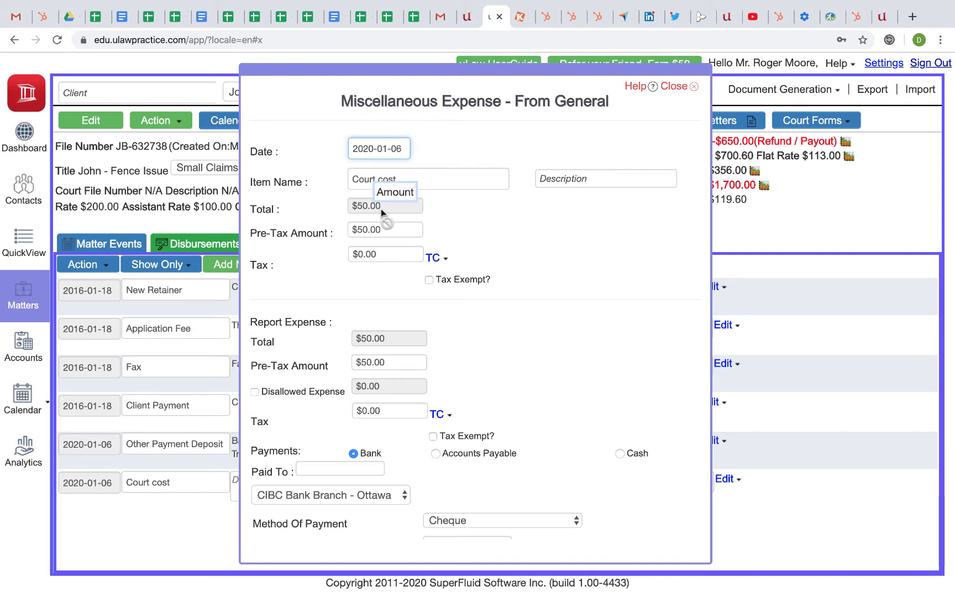
{"action": "scroll", "coordinate": [382, 428], "scroll_direction": "down", "scroll_amount": 3}
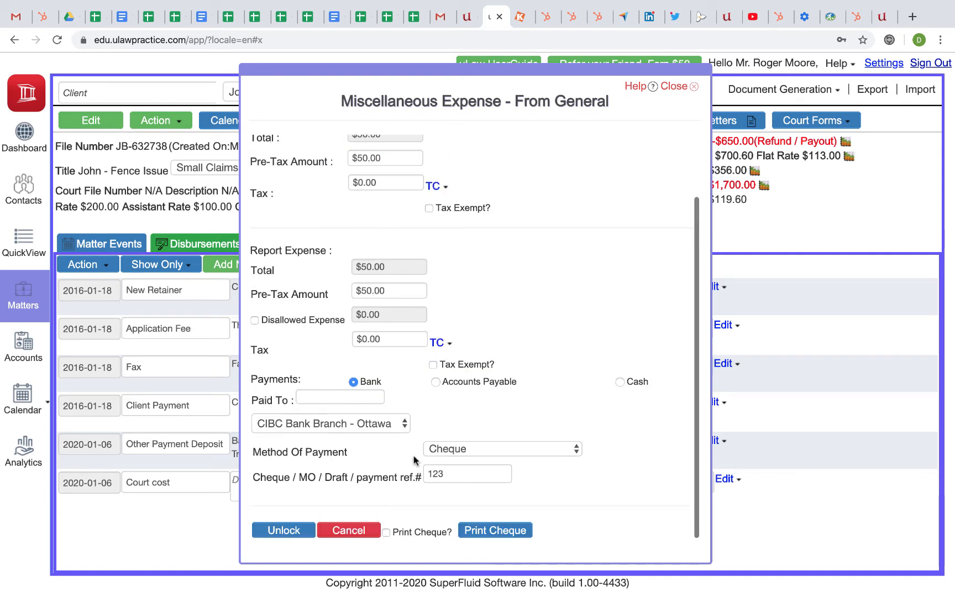
{"action": "scroll", "coordinate": [476, 276], "scroll_direction": "up", "scroll_amount": 3}
{"action": "left_click", "coordinate": [674, 87]}
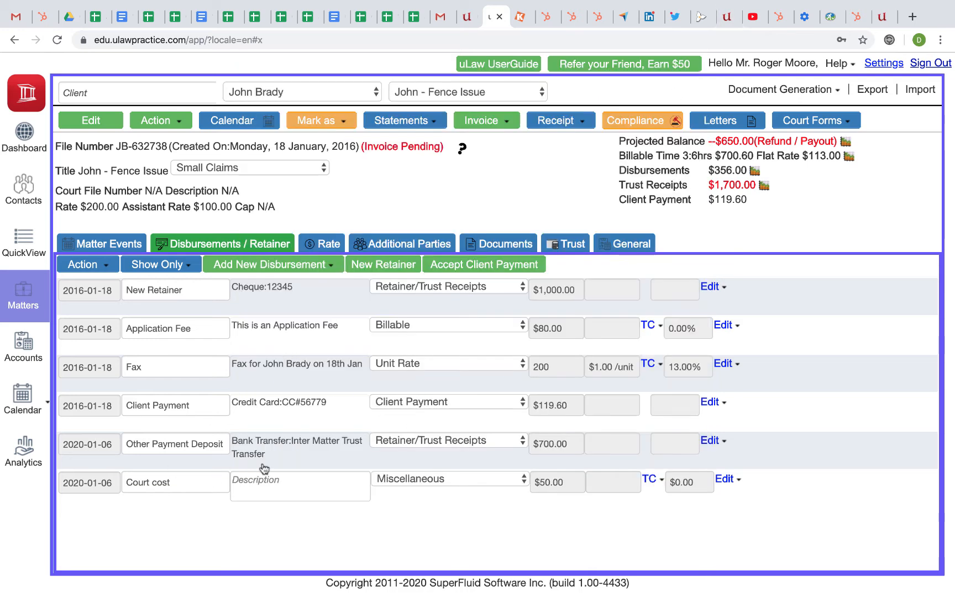
Step: Reopen the Court cost disbursement on the Fence Issue matter and unlock the entry for re-posting
{"action": "left_click", "coordinate": [725, 478]}
{"action": "left_click", "coordinate": [729, 499]}
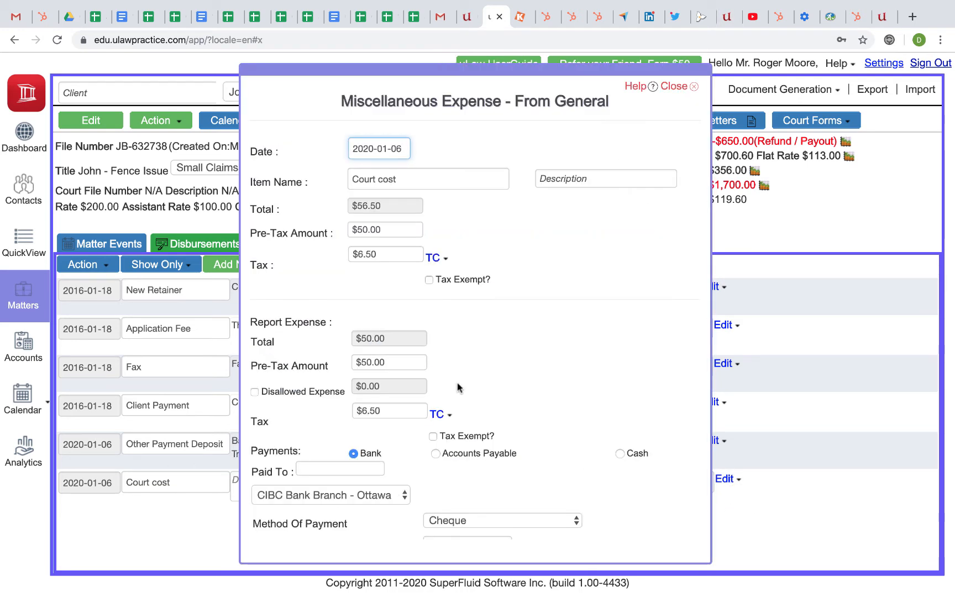
{"action": "scroll", "coordinate": [387, 442], "scroll_direction": "down", "scroll_amount": 2}
{"action": "left_click", "coordinate": [296, 532]}
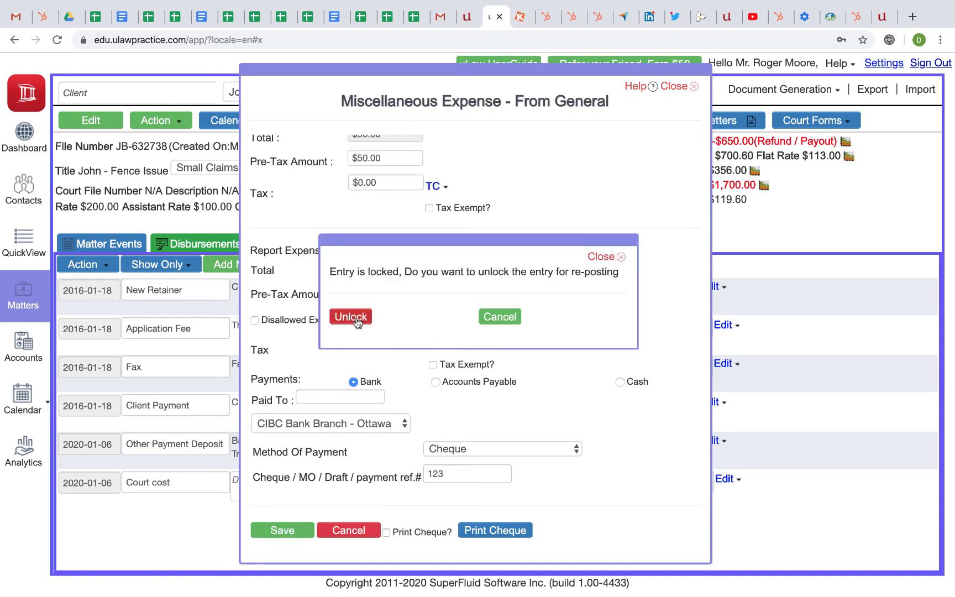
{"action": "left_click", "coordinate": [357, 321]}
Step: Set the court cost's reported expense pre-tax amount to $60
{"action": "left_click", "coordinate": [368, 293]}
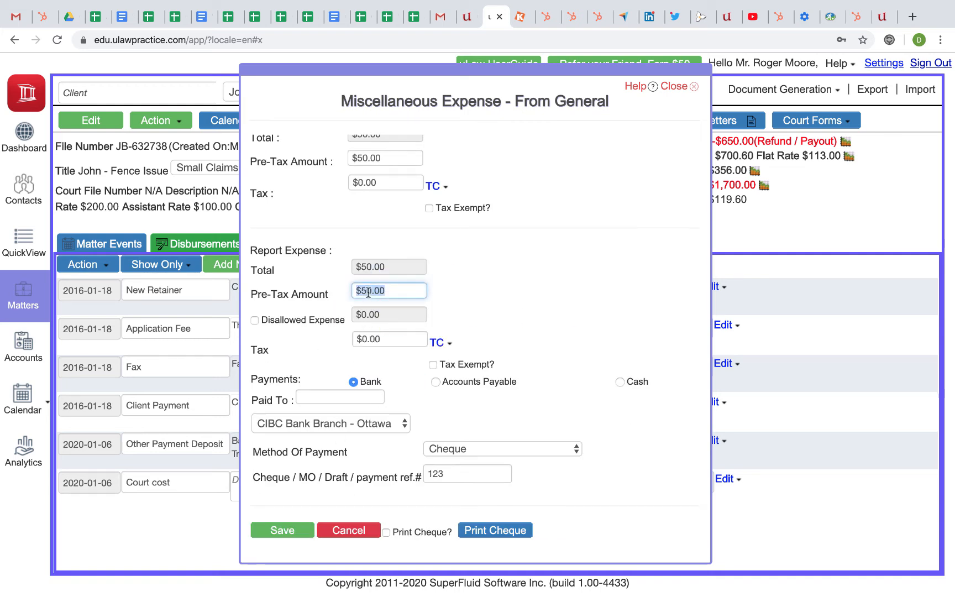
{"action": "left_click", "coordinate": [369, 292]}
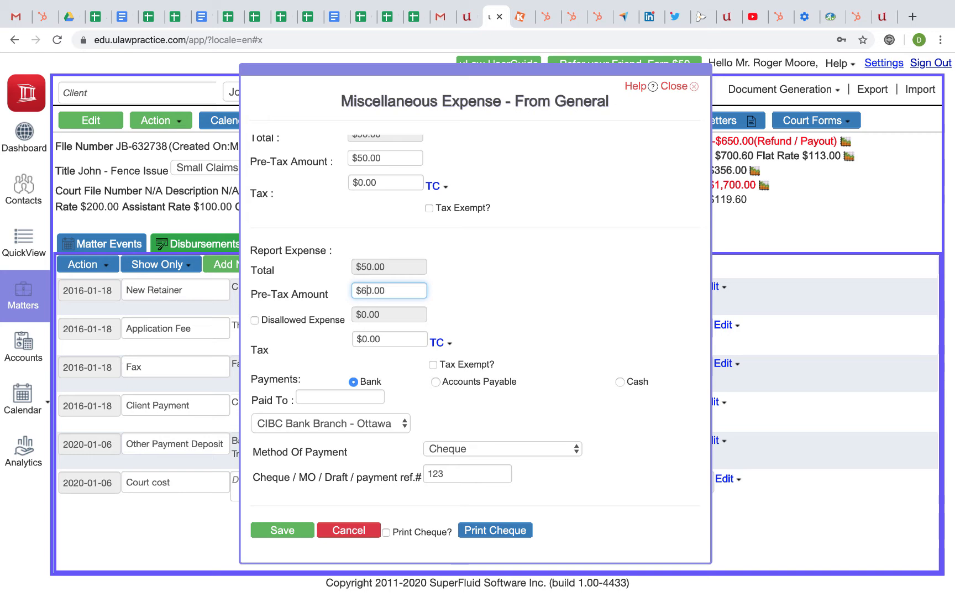
{"action": "type", "text": "6"}
{"action": "left_click", "coordinate": [586, 262]}
{"action": "scroll", "coordinate": [586, 262], "scroll_direction": "up", "scroll_amount": 3}
Step: Change the court cost's date to 2020-01-01 and save the disbursement
{"action": "left_click", "coordinate": [387, 147]}
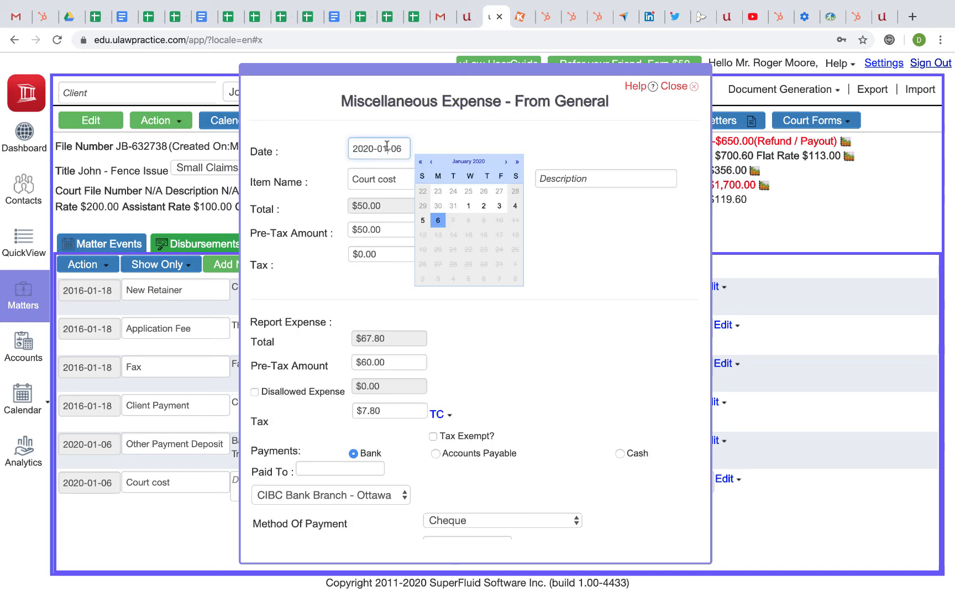
{"action": "left_click", "coordinate": [468, 206]}
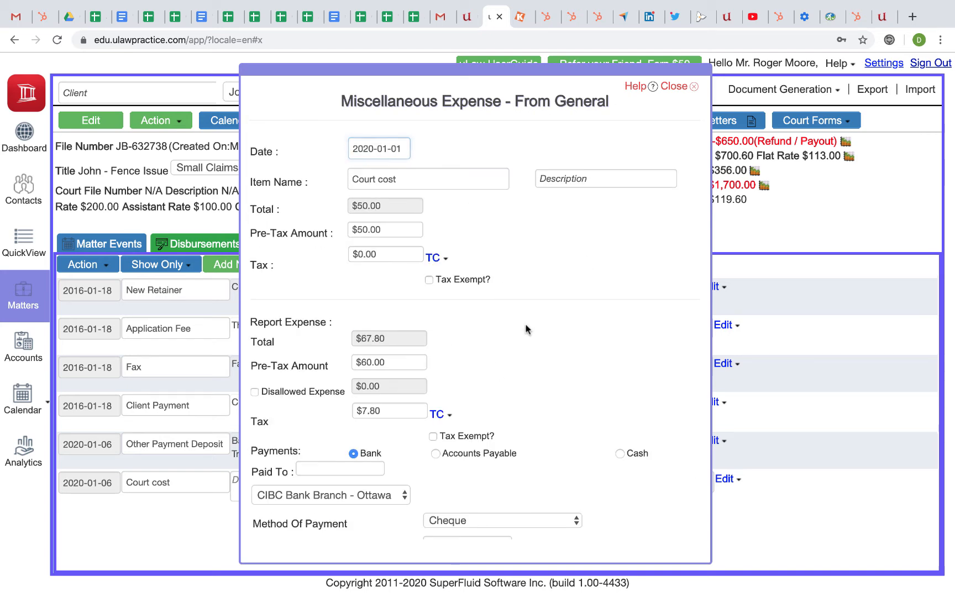
{"action": "scroll", "coordinate": [525, 324], "scroll_direction": "down", "scroll_amount": 3}
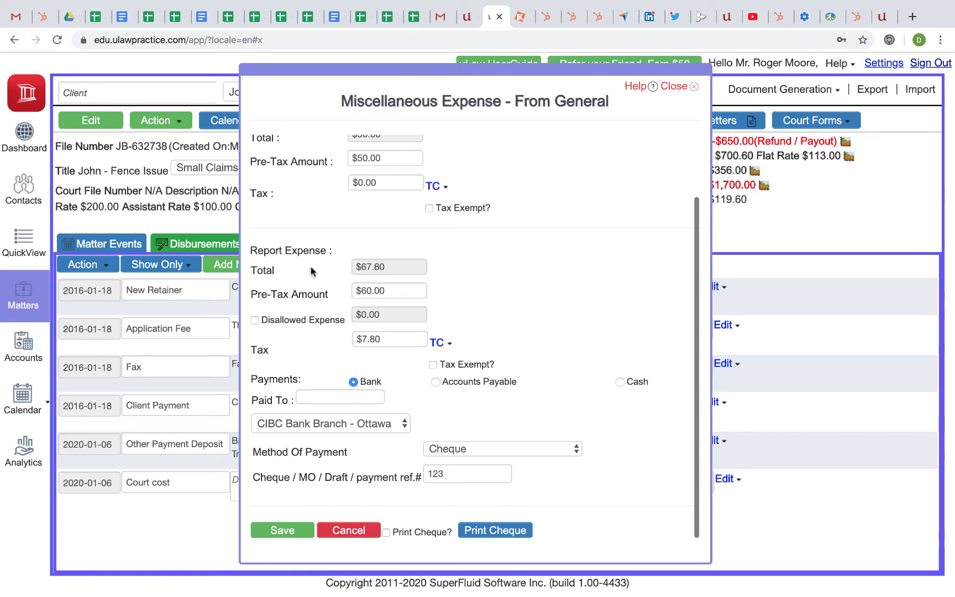
{"action": "left_click", "coordinate": [281, 531]}
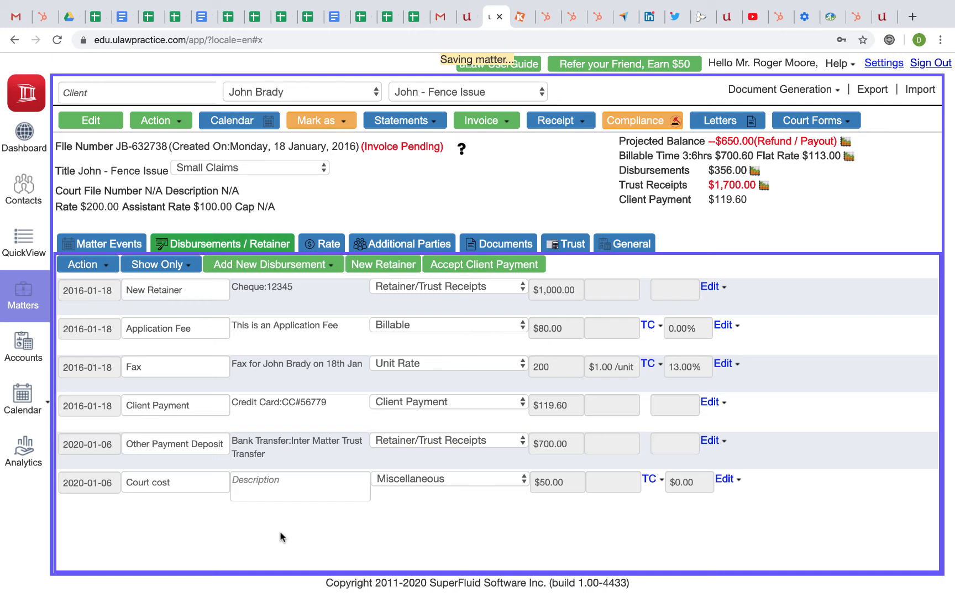
Step: Check the updated court cost in the CIBC Bank Branch - Ottawa account and inspect the Rent for Jan entry
{"action": "left_click", "coordinate": [28, 353]}
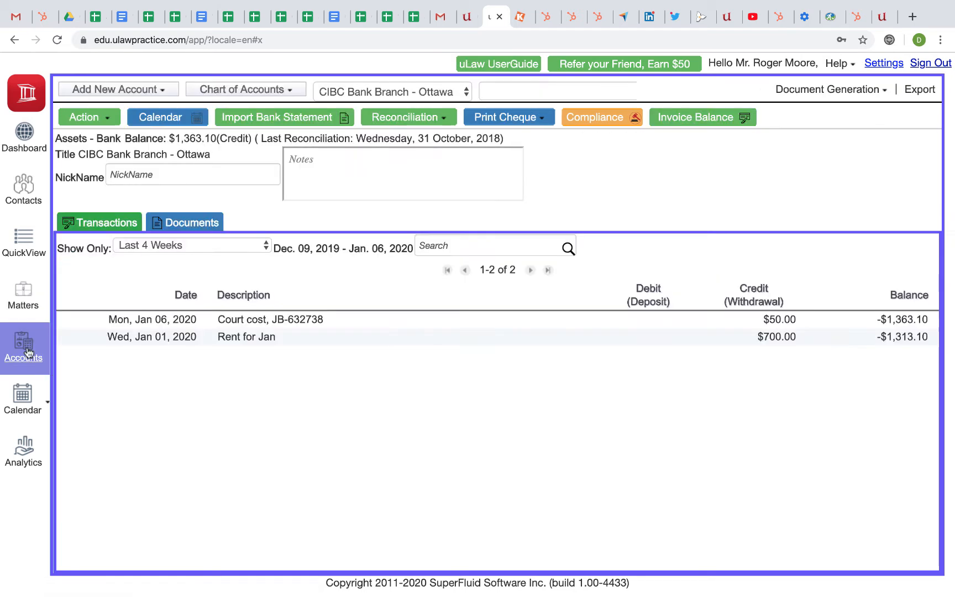
{"action": "left_click", "coordinate": [251, 89]}
{"action": "mouse_move", "coordinate": [252, 127]}
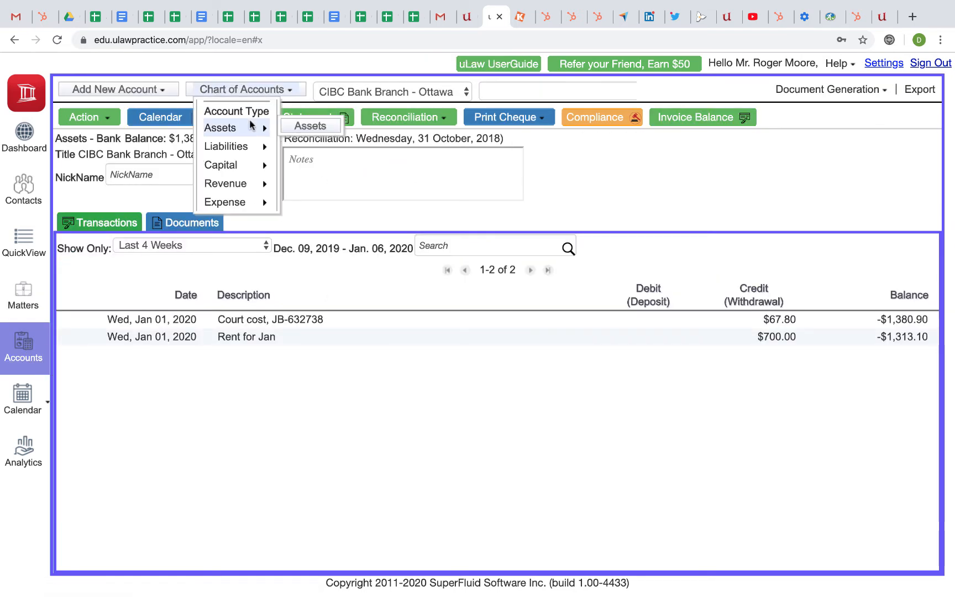
{"action": "mouse_move", "coordinate": [316, 169]}
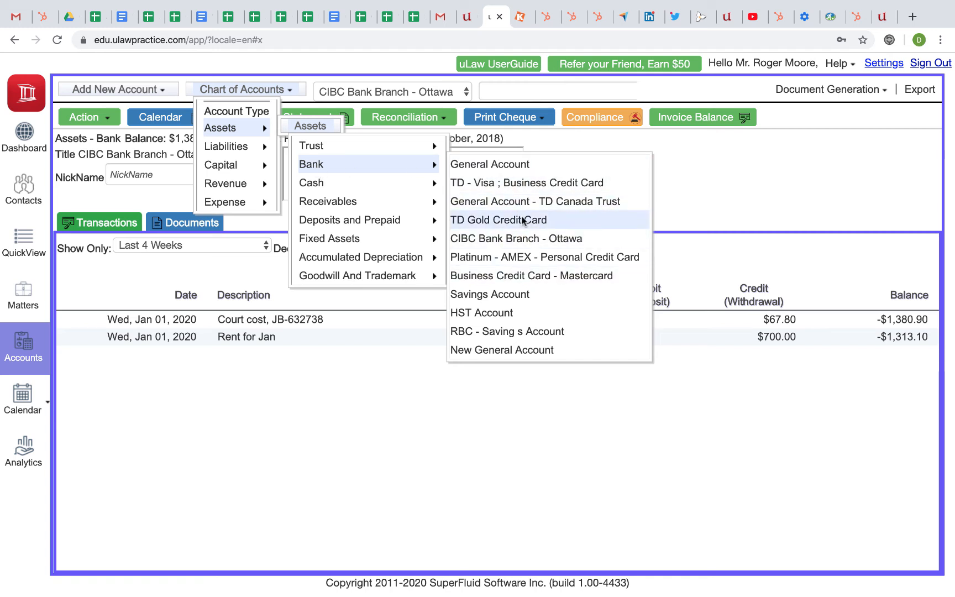
{"action": "left_click", "coordinate": [516, 238]}
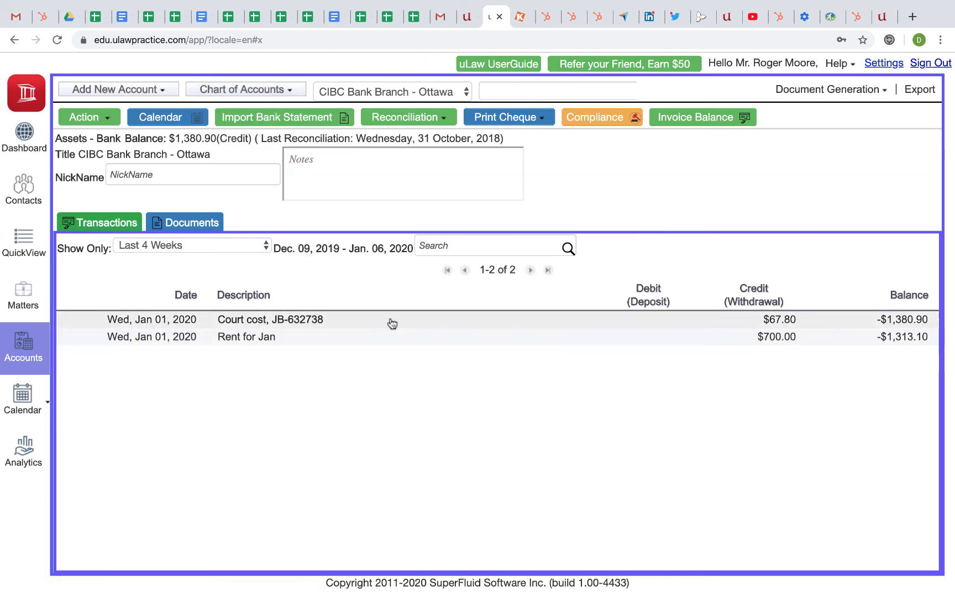
{"action": "left_click", "coordinate": [781, 342]}
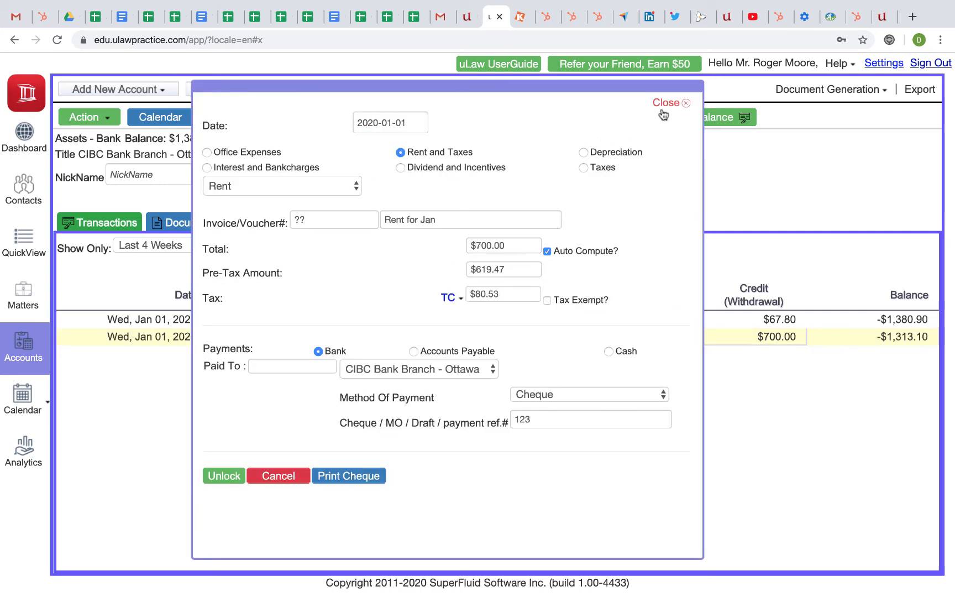
{"action": "left_click", "coordinate": [663, 105]}
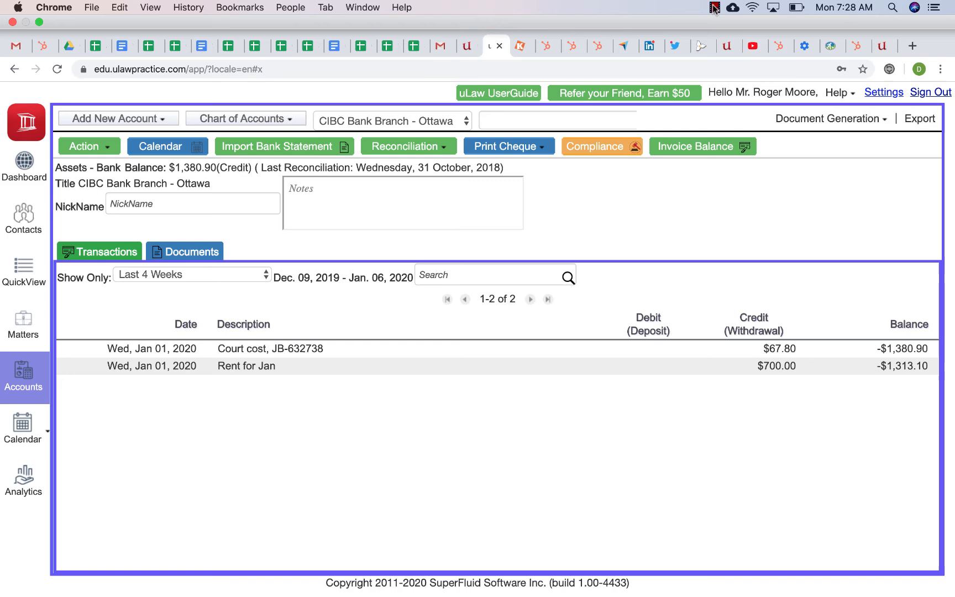
{"action": "left_click", "coordinate": [715, 8]}
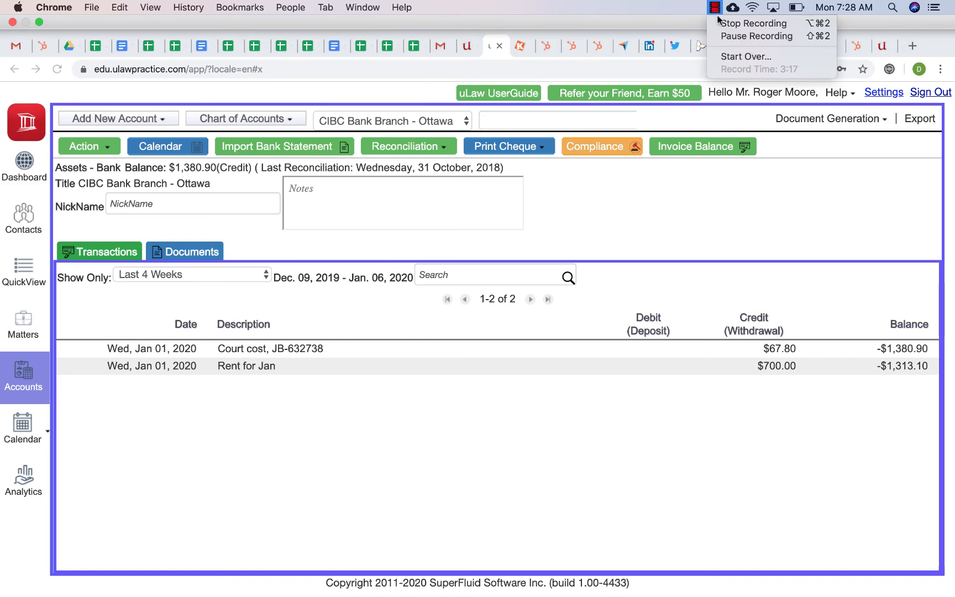
{"action": "left_click", "coordinate": [724, 22]}
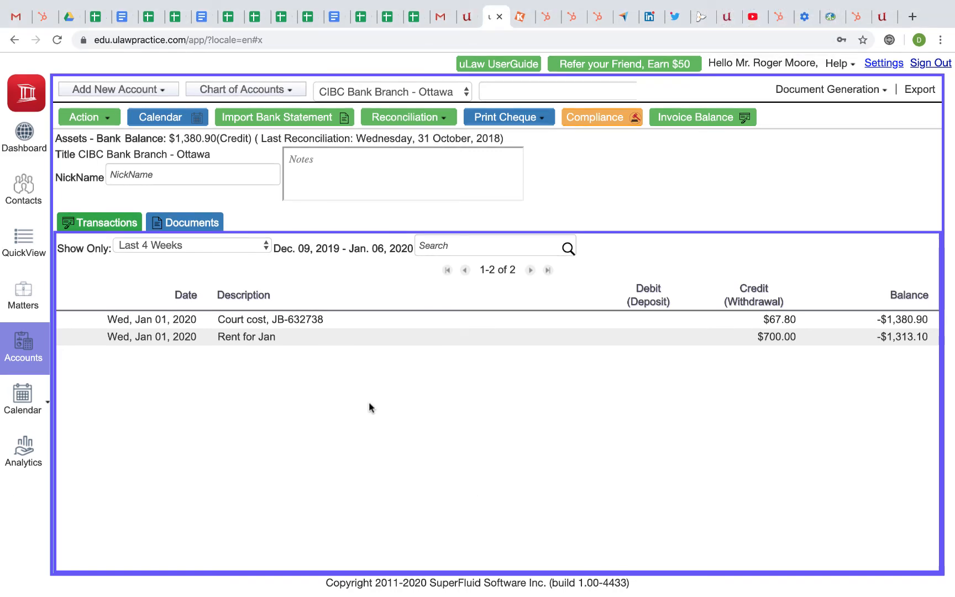
Step: Complete the invoice for the Fence Issue matter with the preview skipped
{"action": "left_click", "coordinate": [24, 305]}
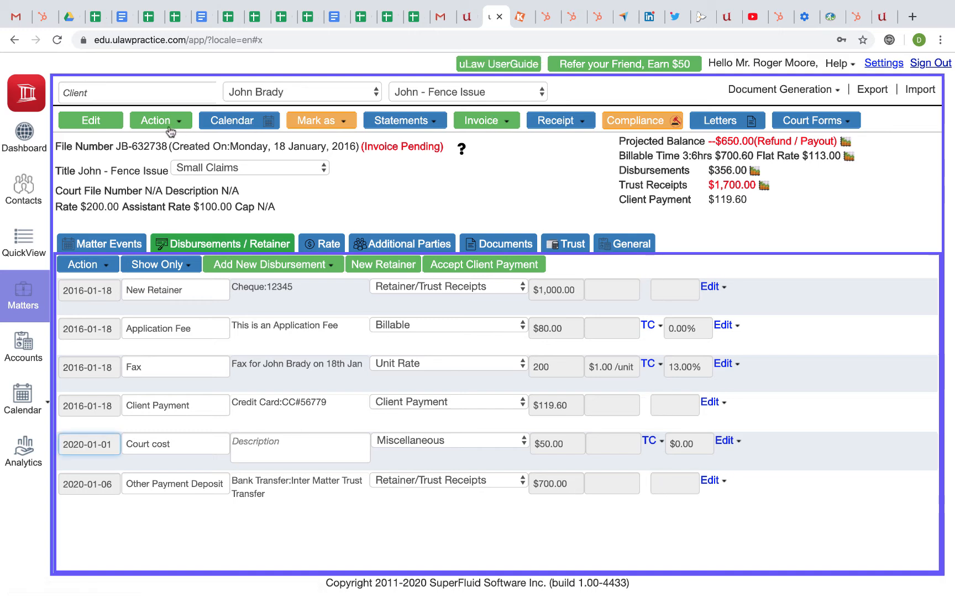
{"action": "left_click", "coordinate": [495, 123]}
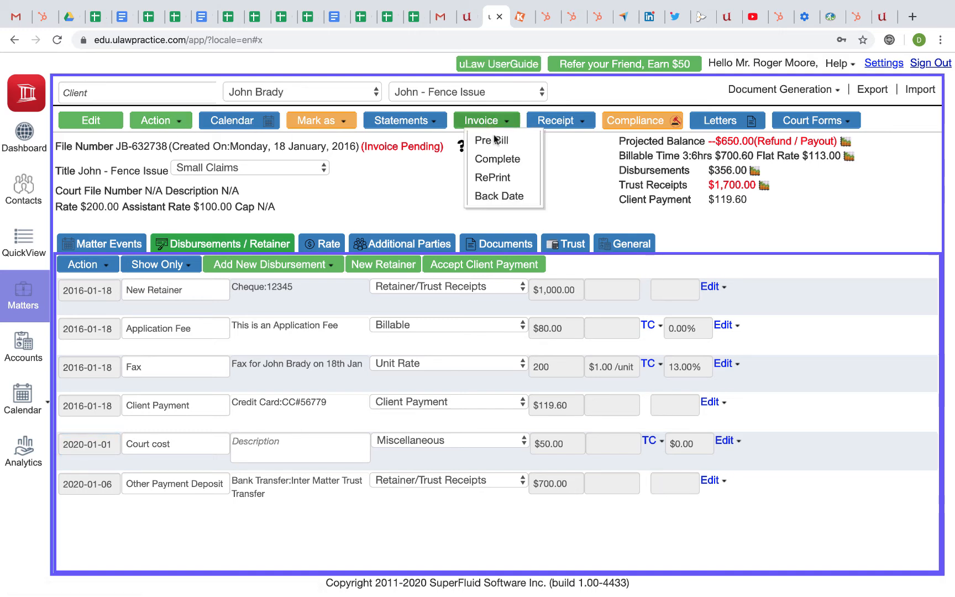
{"action": "left_click", "coordinate": [499, 160]}
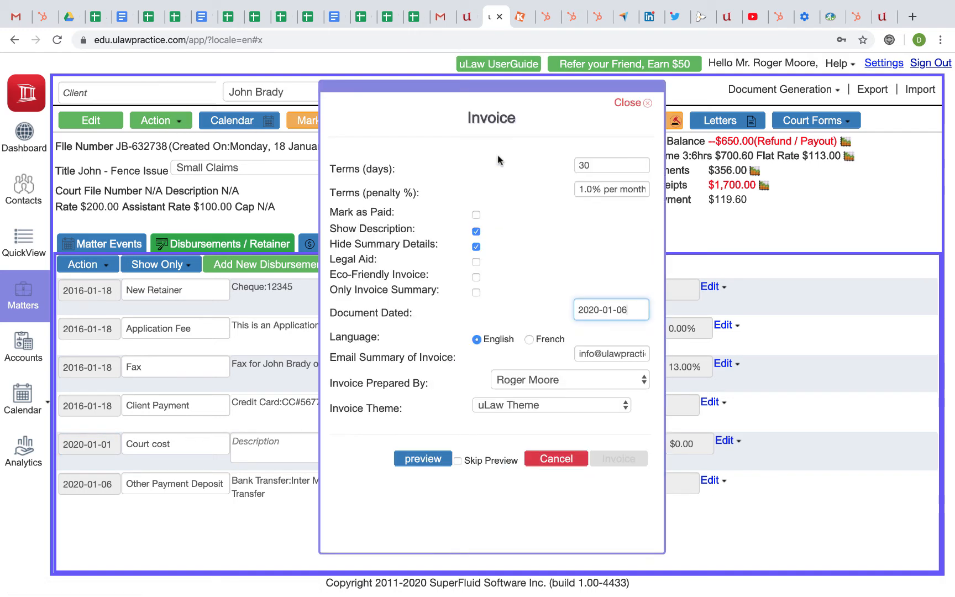
{"action": "left_click", "coordinate": [458, 462]}
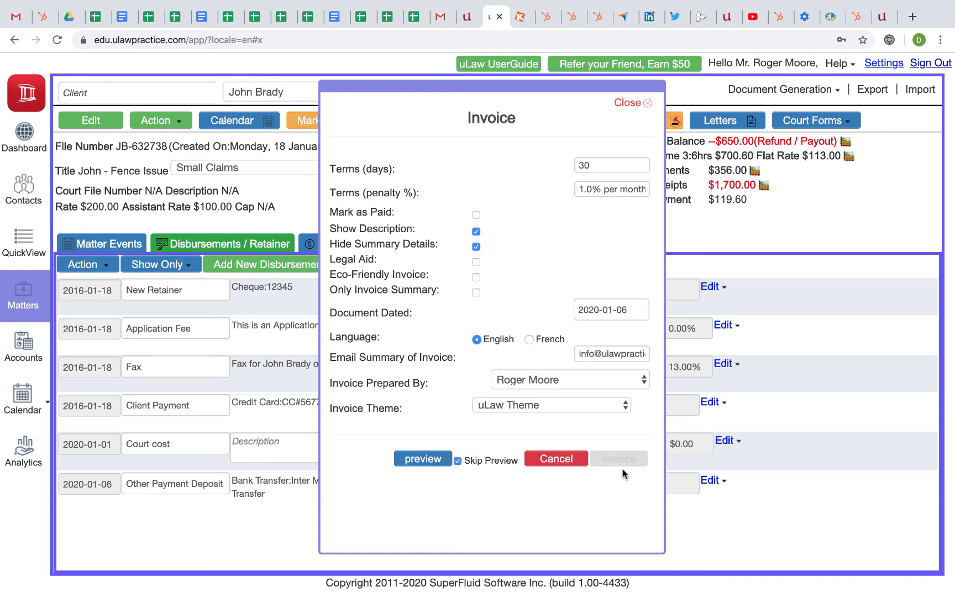
{"action": "left_click", "coordinate": [619, 458]}
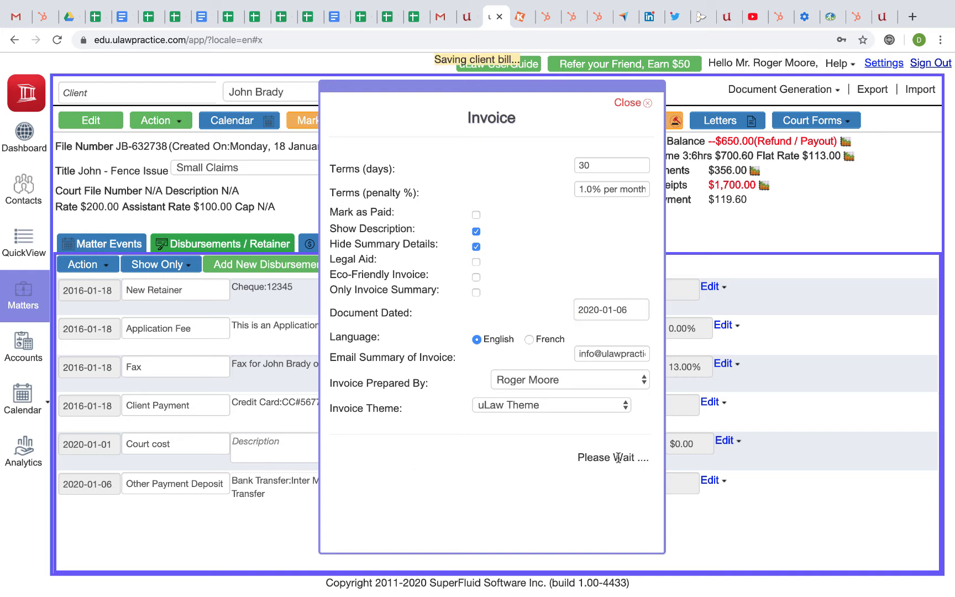
{"action": "left_click", "coordinate": [624, 439]}
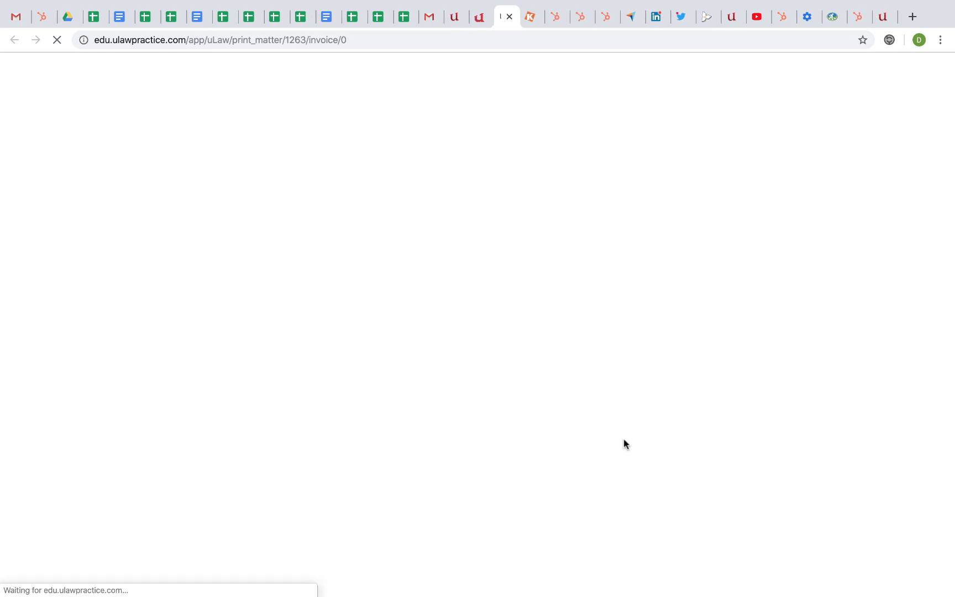
Step: Return to the Fence Issue matter, view the Other Payment Deposit's $700 trust entry, and close it without unlocking
{"action": "left_click", "coordinate": [487, 18]}
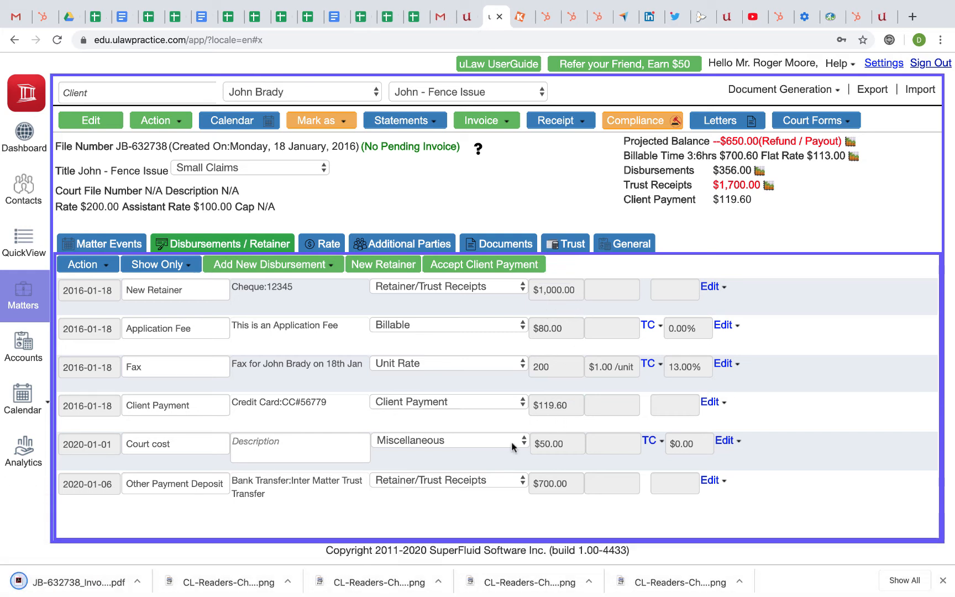
{"action": "left_click", "coordinate": [715, 481]}
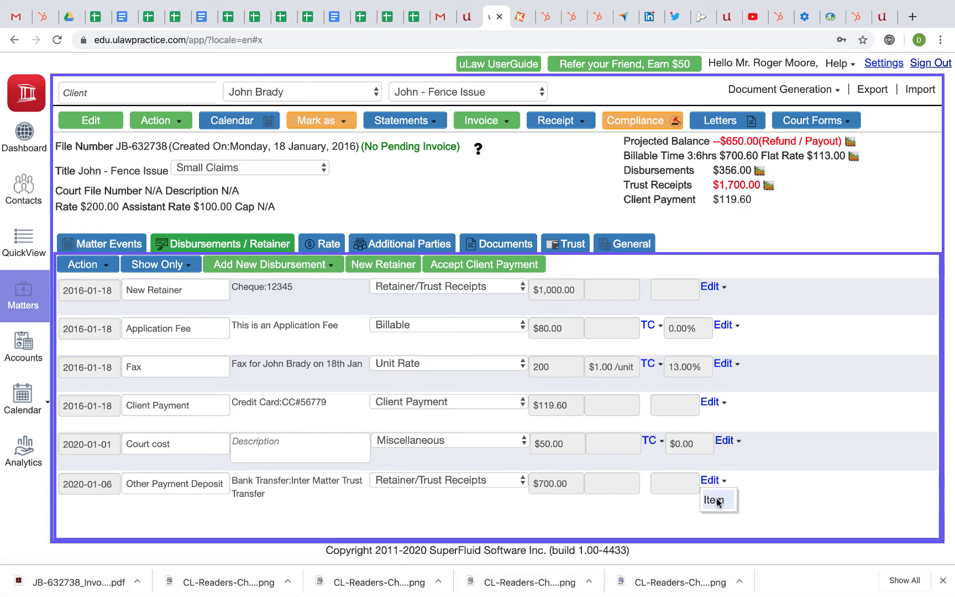
{"action": "left_click", "coordinate": [714, 500]}
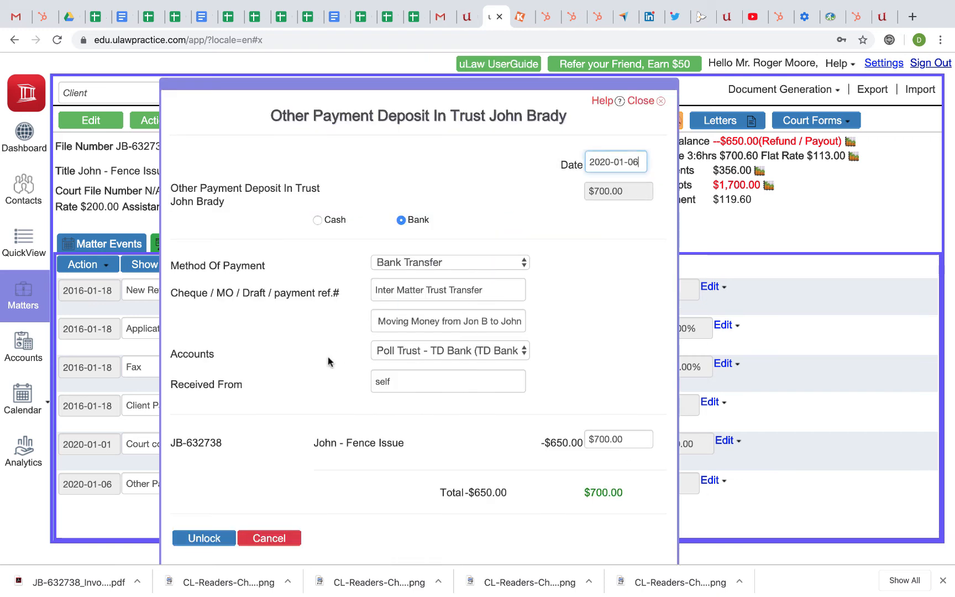
{"action": "left_click", "coordinate": [274, 518]}
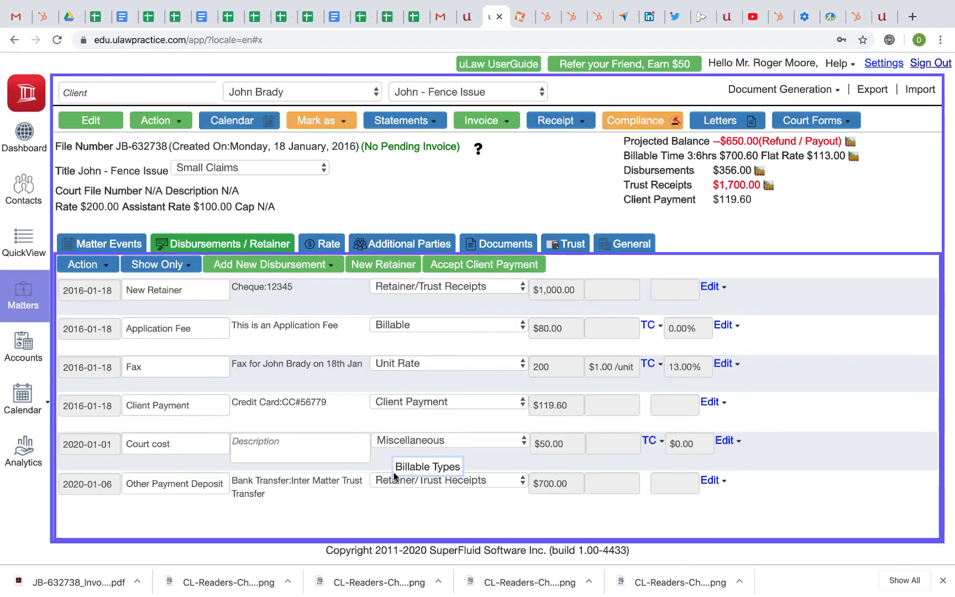
Step: Try to unlock the invoiced Court cost disbursement for re-posting, and cancel out of the entry
{"action": "left_click", "coordinate": [730, 441]}
{"action": "left_click", "coordinate": [732, 458]}
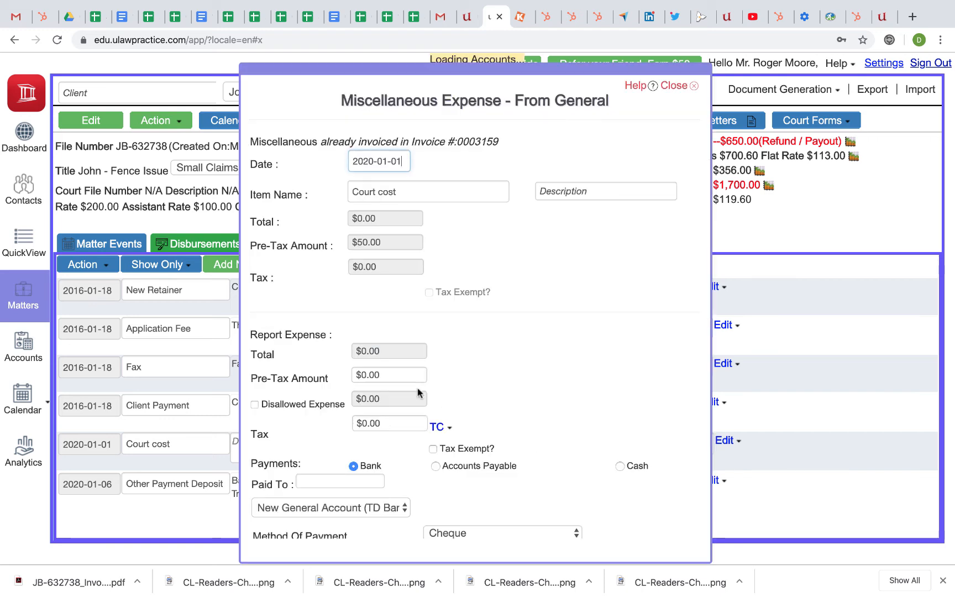
{"action": "scroll", "coordinate": [343, 439], "scroll_direction": "down", "scroll_amount": 3}
{"action": "left_click", "coordinate": [283, 529]}
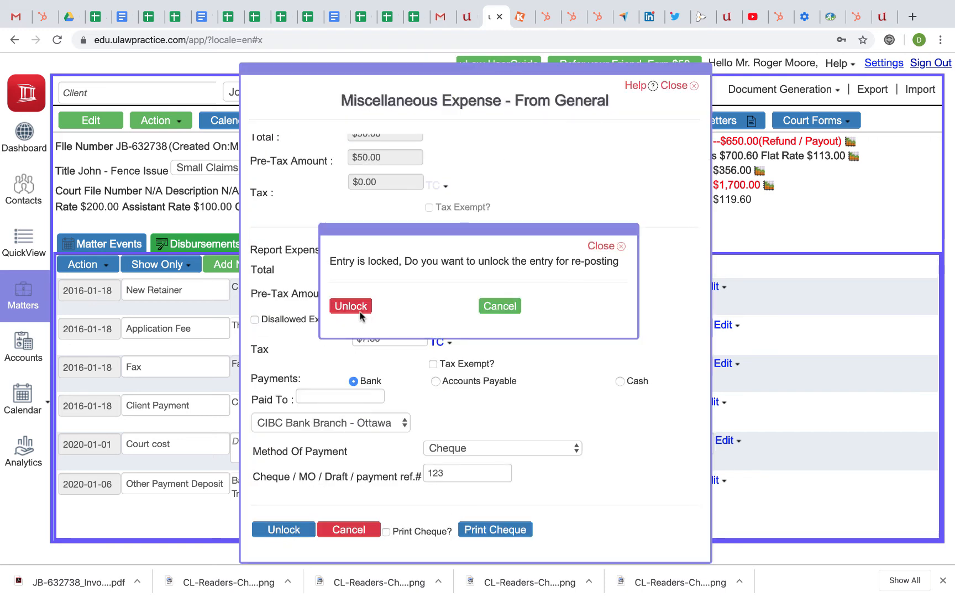
{"action": "left_click", "coordinate": [350, 306]}
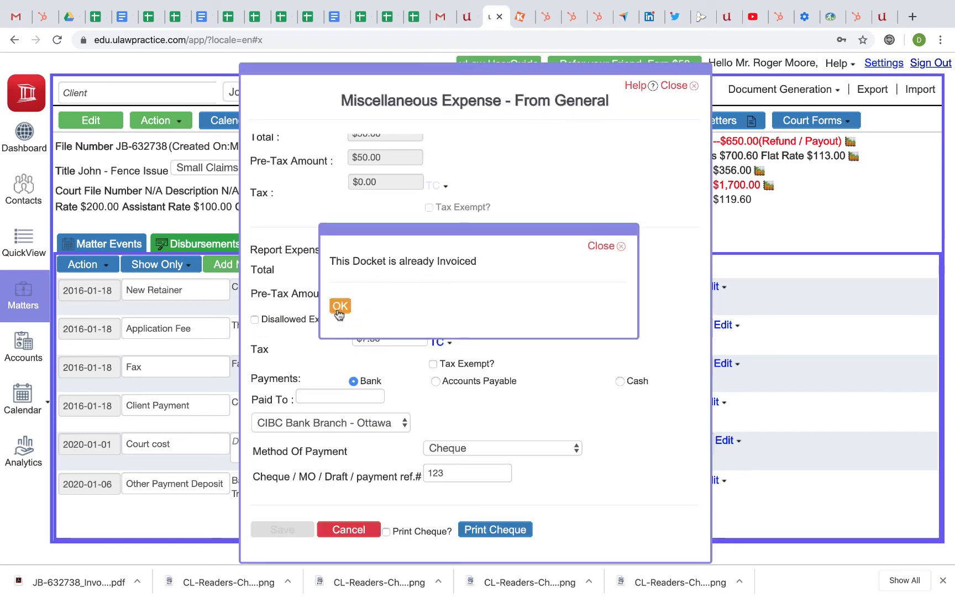
{"action": "left_click", "coordinate": [338, 306]}
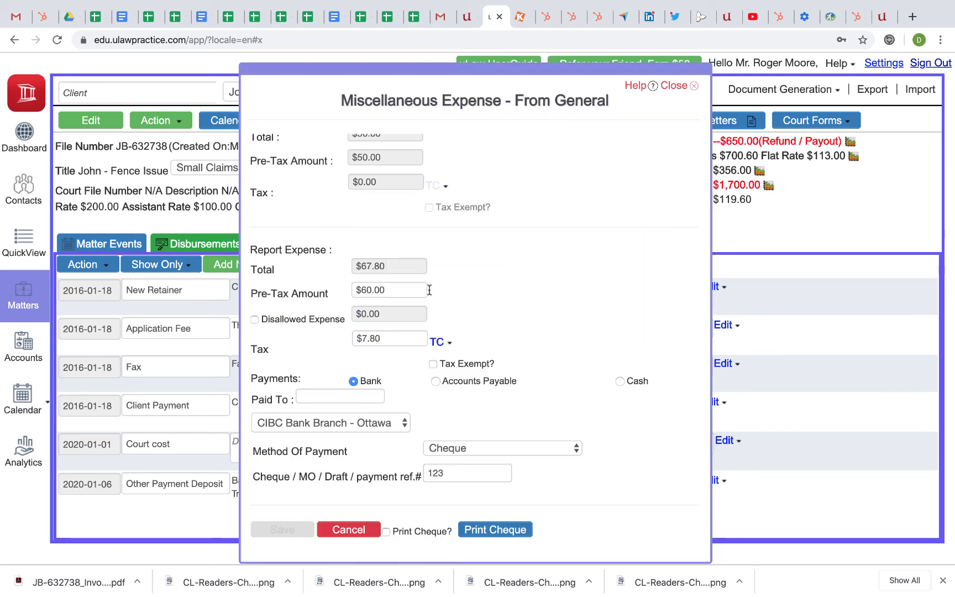
{"action": "left_click", "coordinate": [349, 529]}
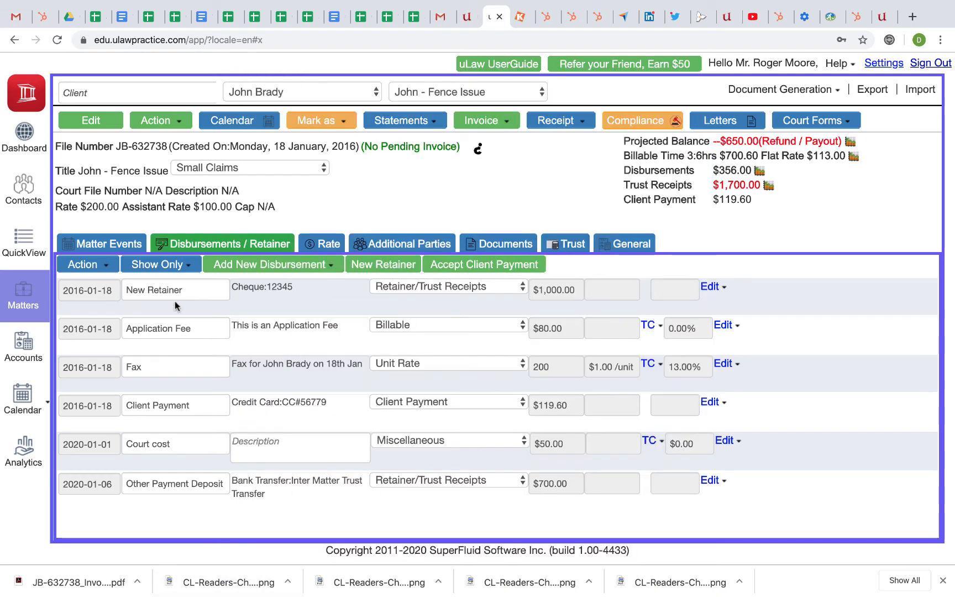
Step: Go to the CIBC Bank Branch - Ottawa account and enable Admin mode
{"action": "left_click", "coordinate": [24, 345]}
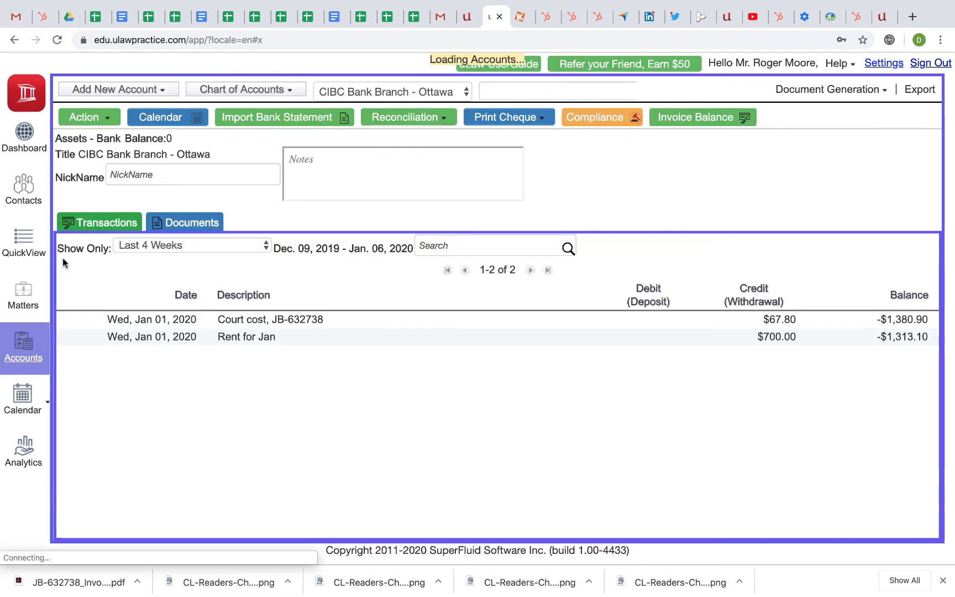
{"action": "left_click", "coordinate": [94, 119]}
{"action": "mouse_move", "coordinate": [117, 325]}
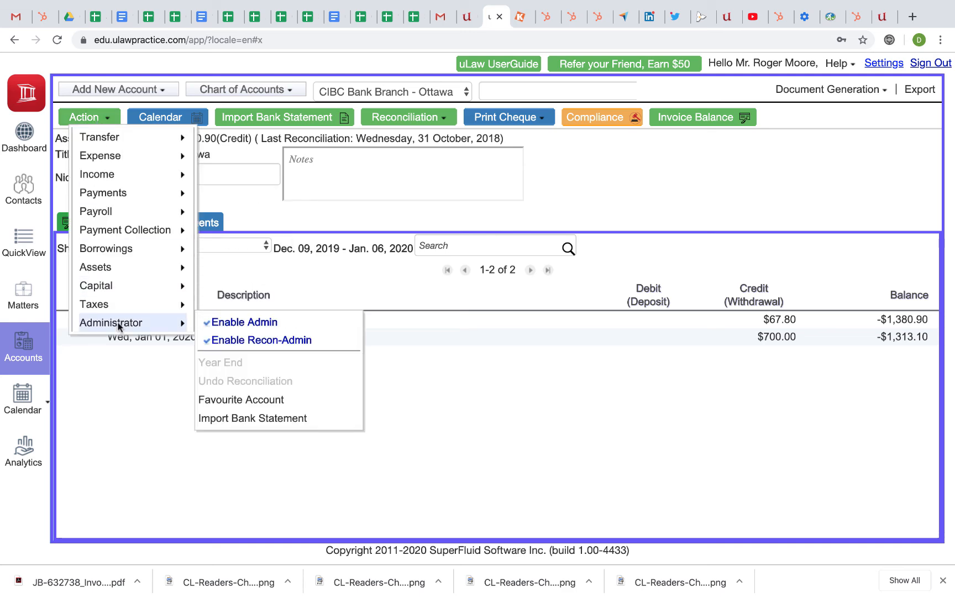
{"action": "left_click", "coordinate": [243, 322]}
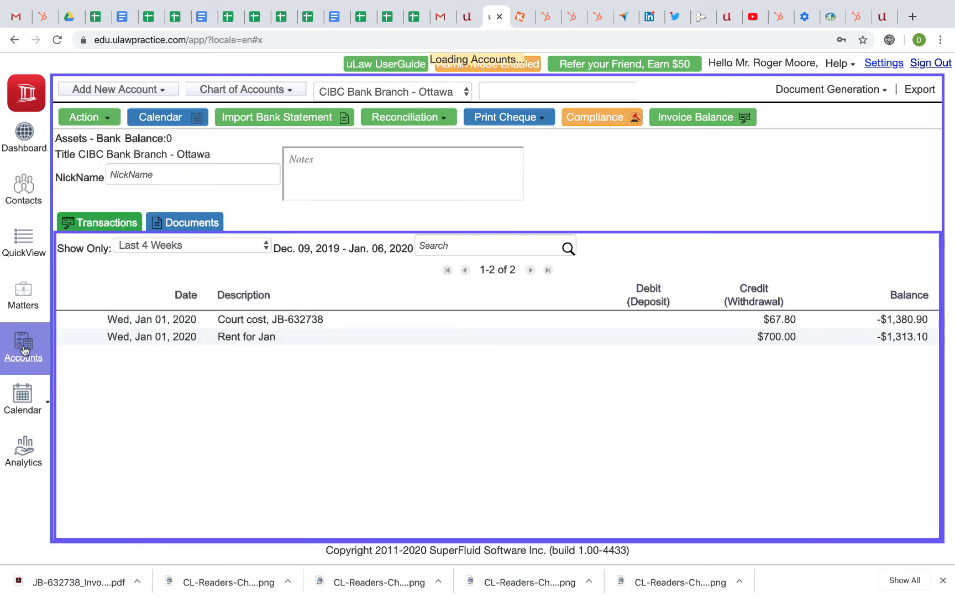
Step: Return to the Fence Issue matter and unlock its invoiced Court cost disbursement for re-posting
{"action": "left_click", "coordinate": [23, 301]}
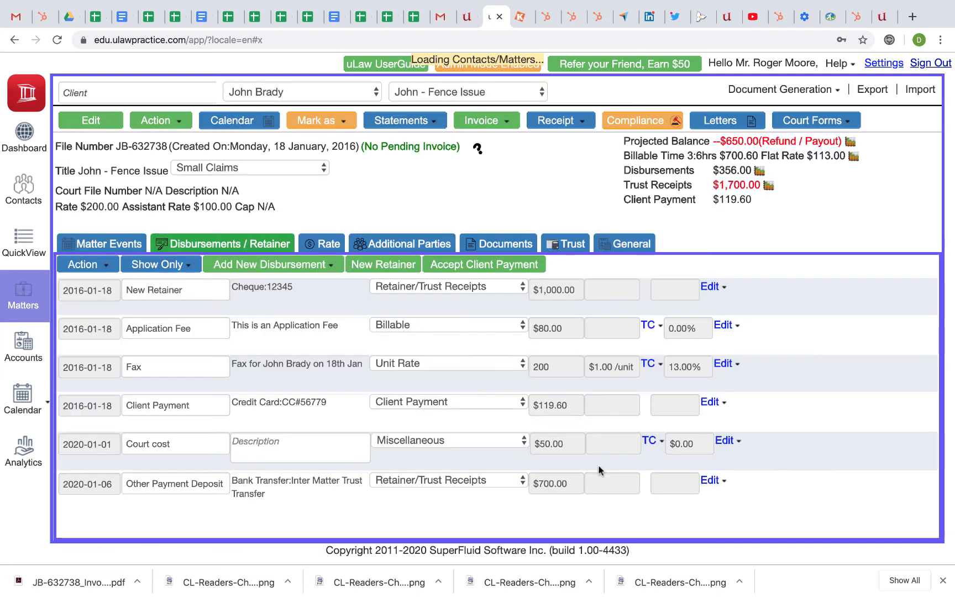
{"action": "left_click", "coordinate": [739, 442]}
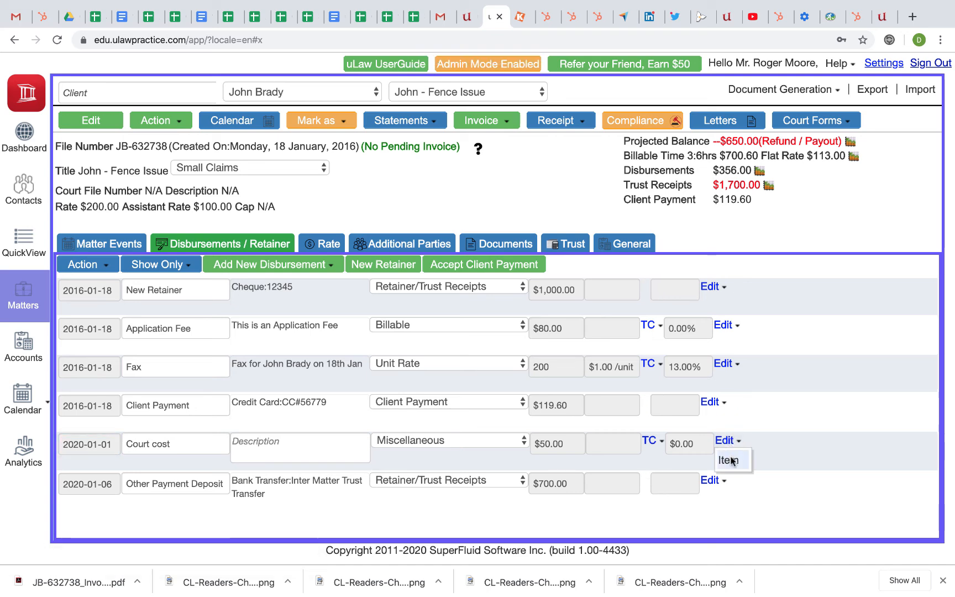
{"action": "left_click", "coordinate": [729, 459]}
{"action": "scroll", "coordinate": [360, 397], "scroll_direction": "down", "scroll_amount": 2}
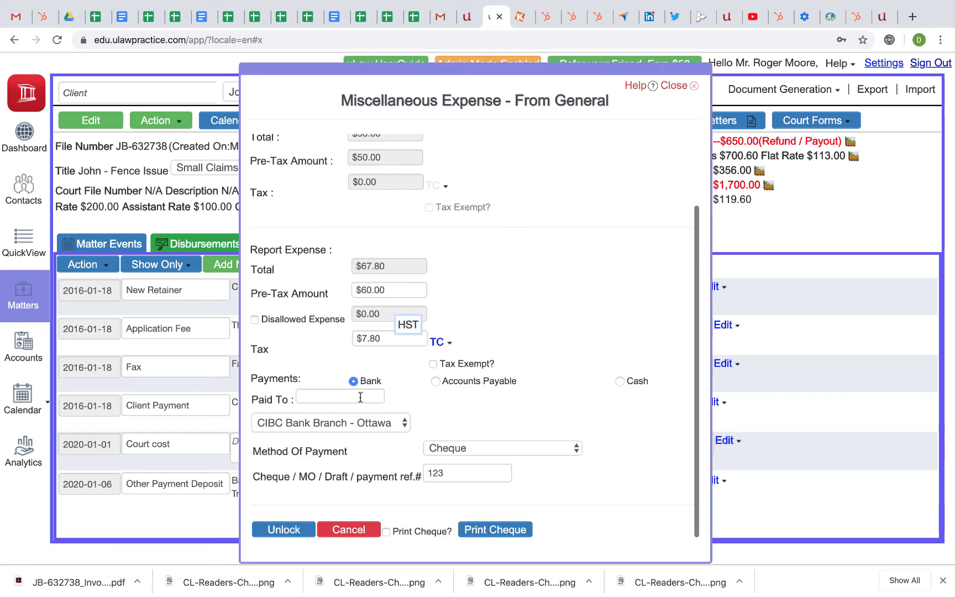
{"action": "left_click", "coordinate": [293, 531]}
{"action": "left_click", "coordinate": [357, 305]}
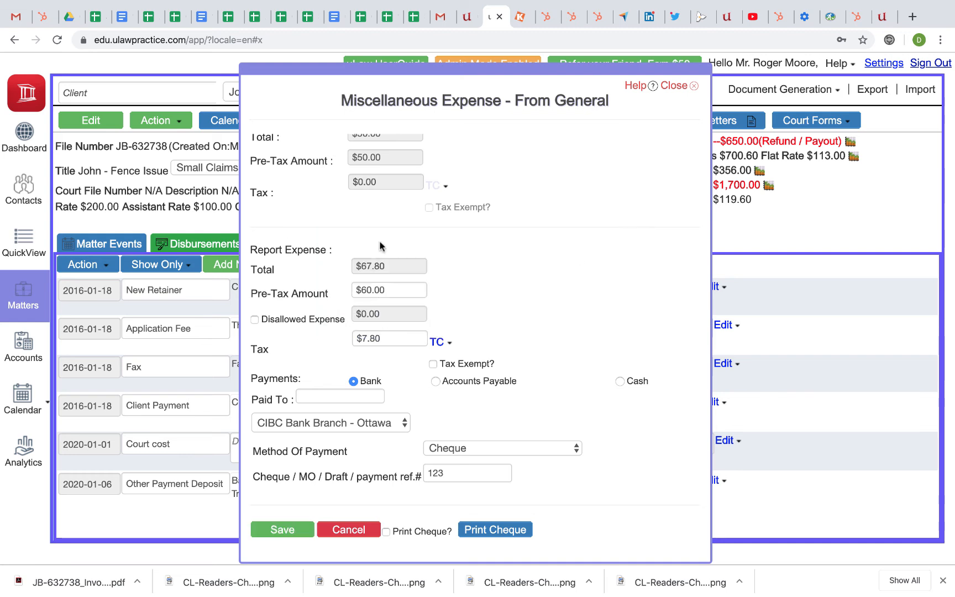
Step: Set the court cost's date to 2020-01-02 and enter the description "Why it was done"
{"action": "scroll", "coordinate": [380, 247], "scroll_direction": "up", "scroll_amount": 3}
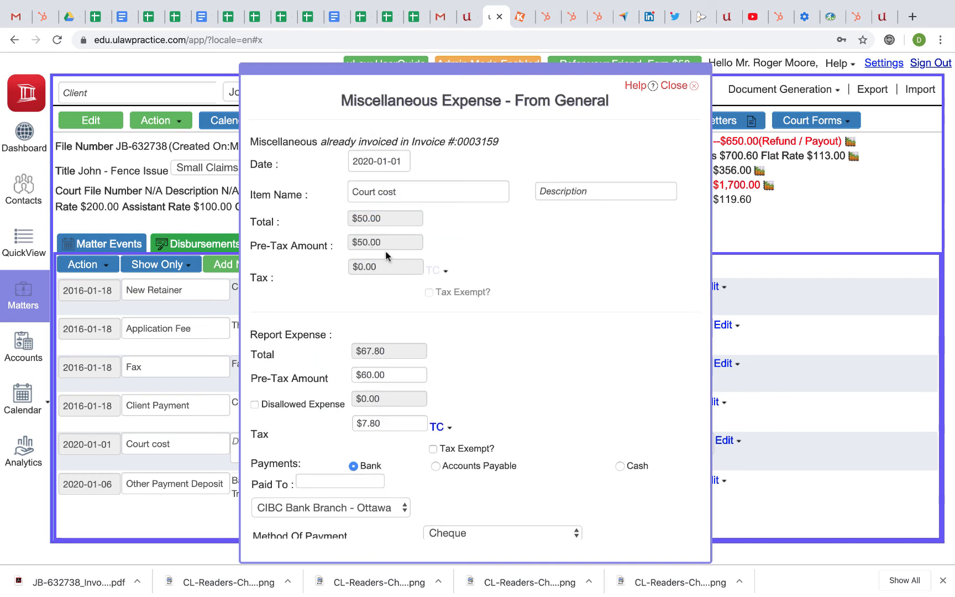
{"action": "left_click", "coordinate": [379, 162]}
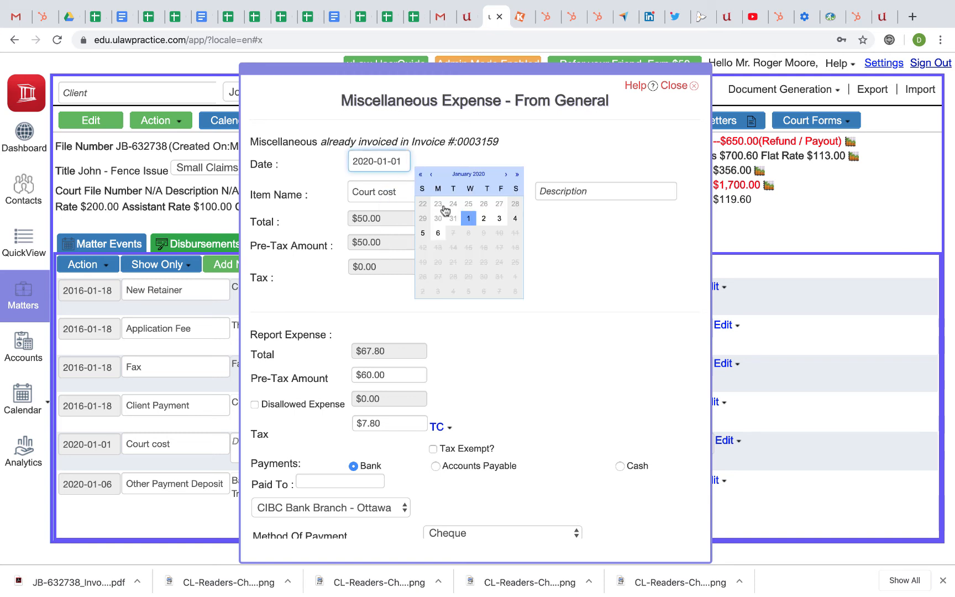
{"action": "left_click", "coordinate": [484, 220]}
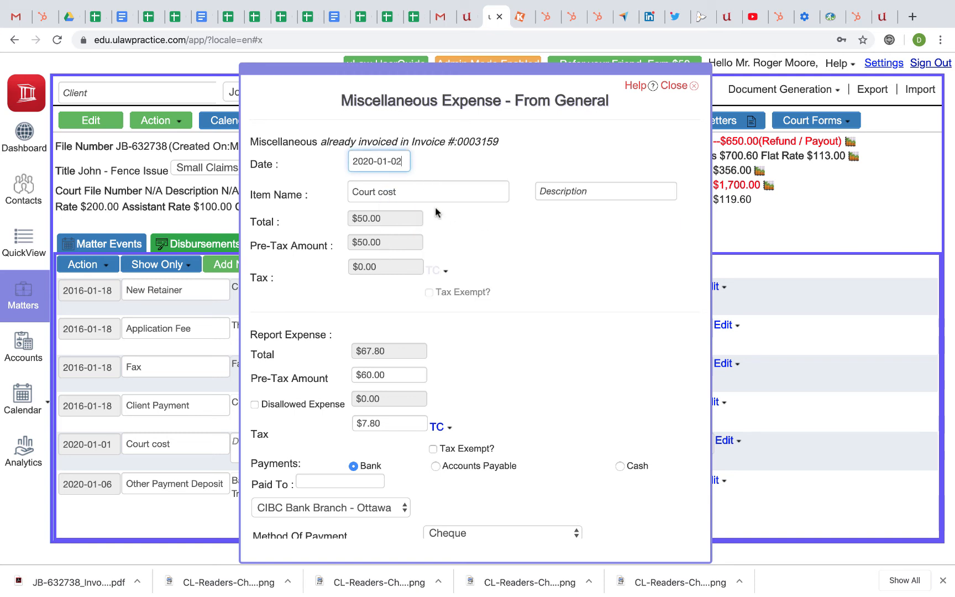
{"action": "left_click", "coordinate": [575, 195]}
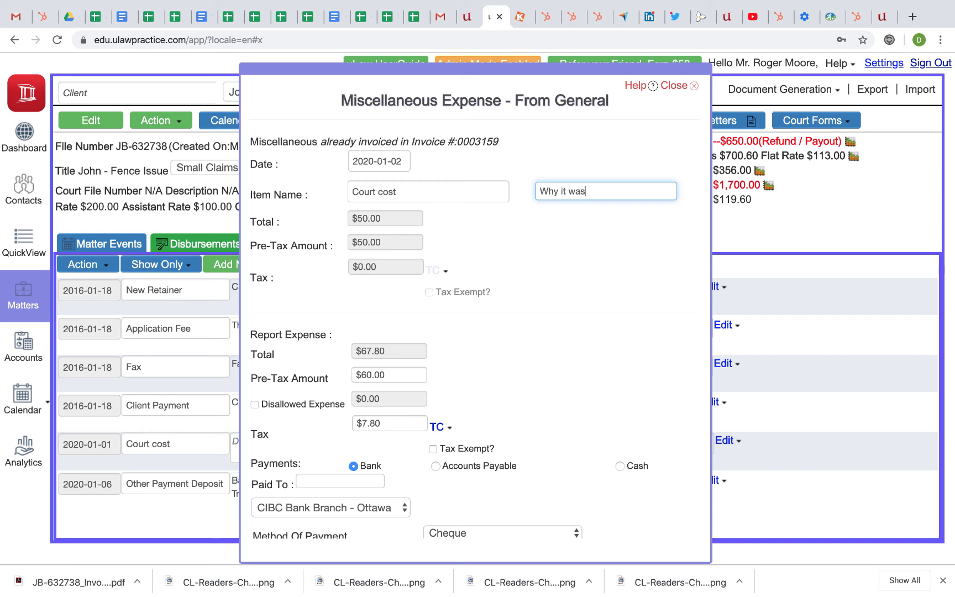
{"action": "left_click", "coordinate": [607, 347]}
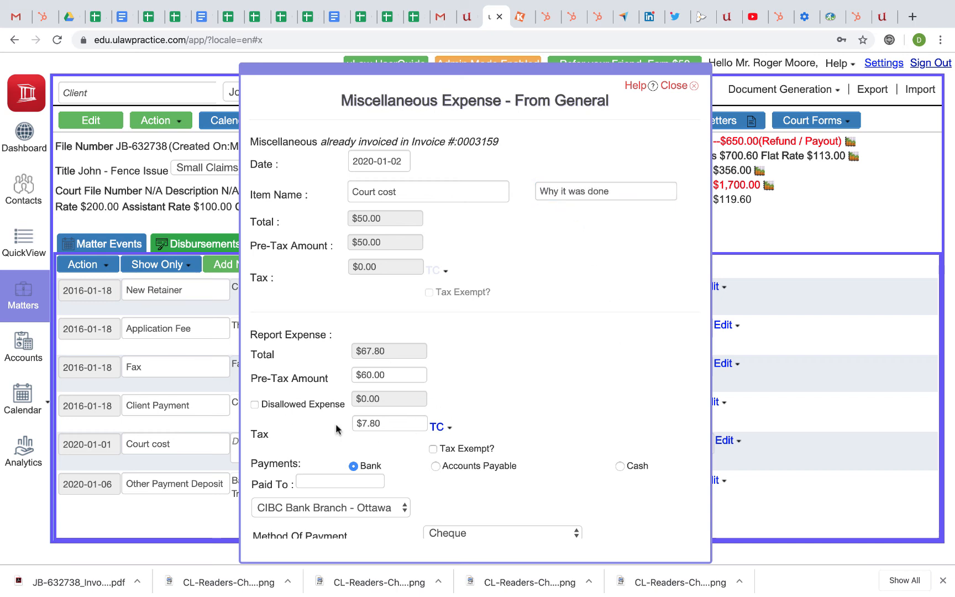
Step: Change the court cost's method of payment to Certified Cheque and save the expense
{"action": "scroll", "coordinate": [344, 422], "scroll_direction": "down", "scroll_amount": 3}
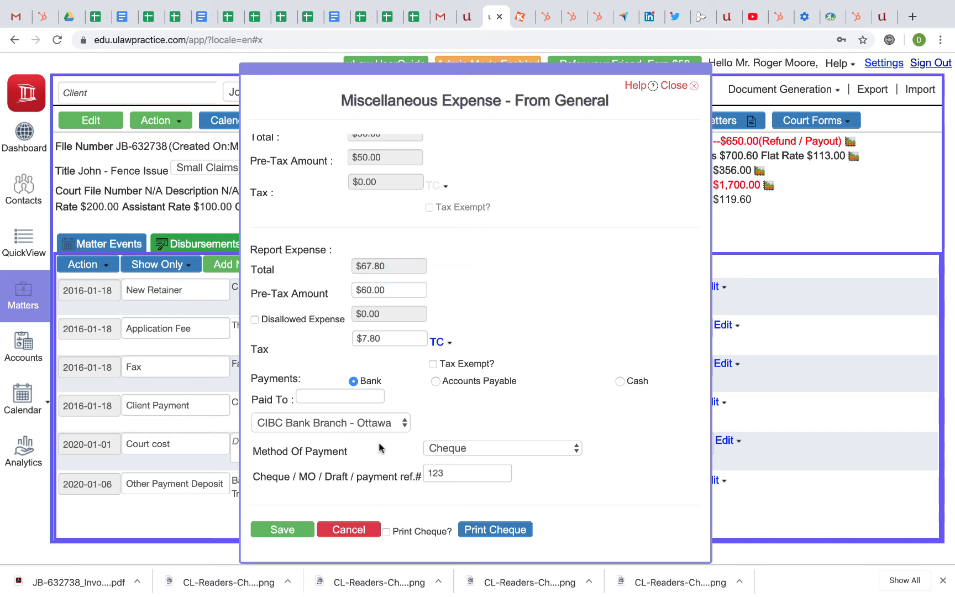
{"action": "left_click", "coordinate": [462, 448]}
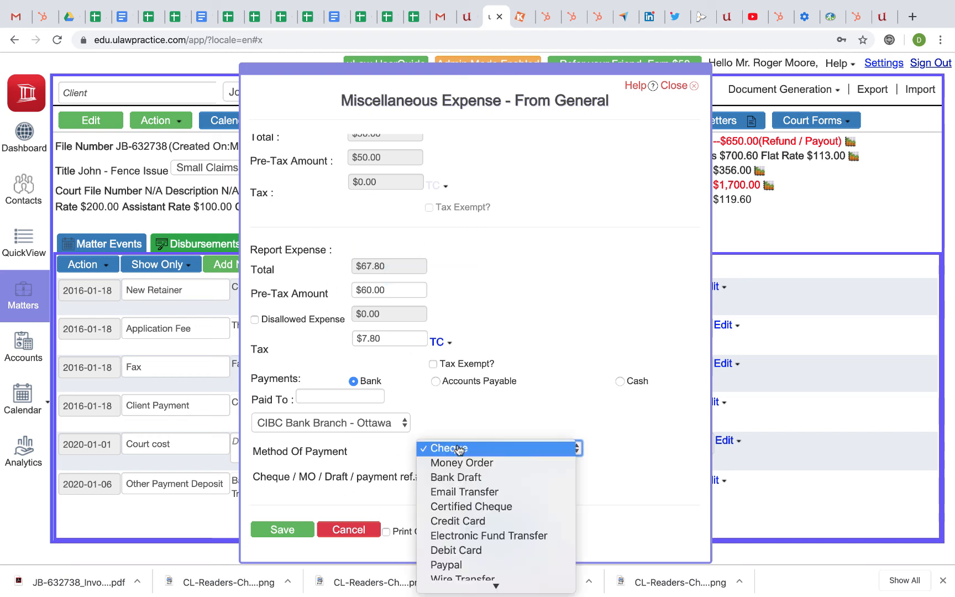
{"action": "left_click", "coordinate": [471, 507]}
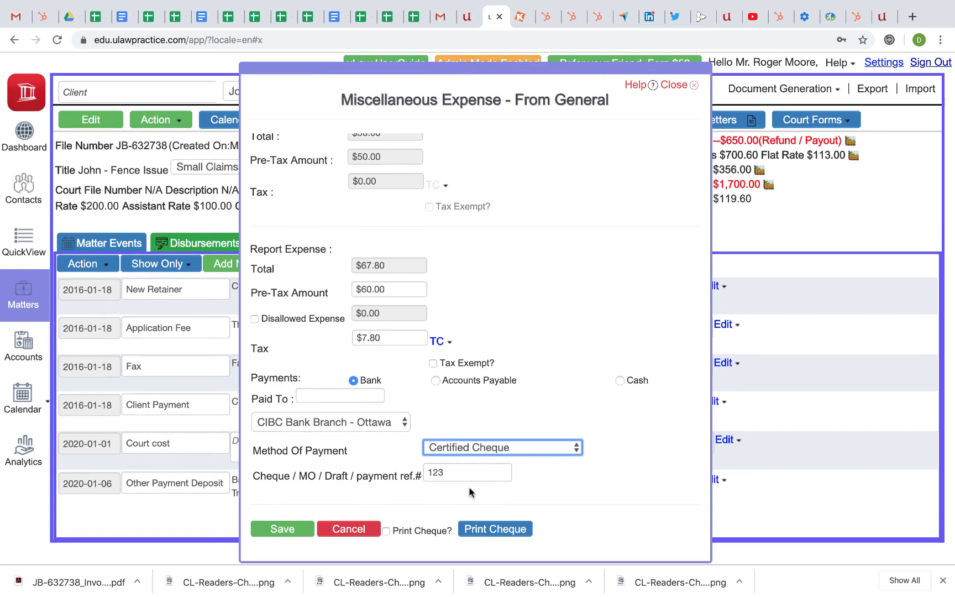
{"action": "left_click", "coordinate": [282, 532]}
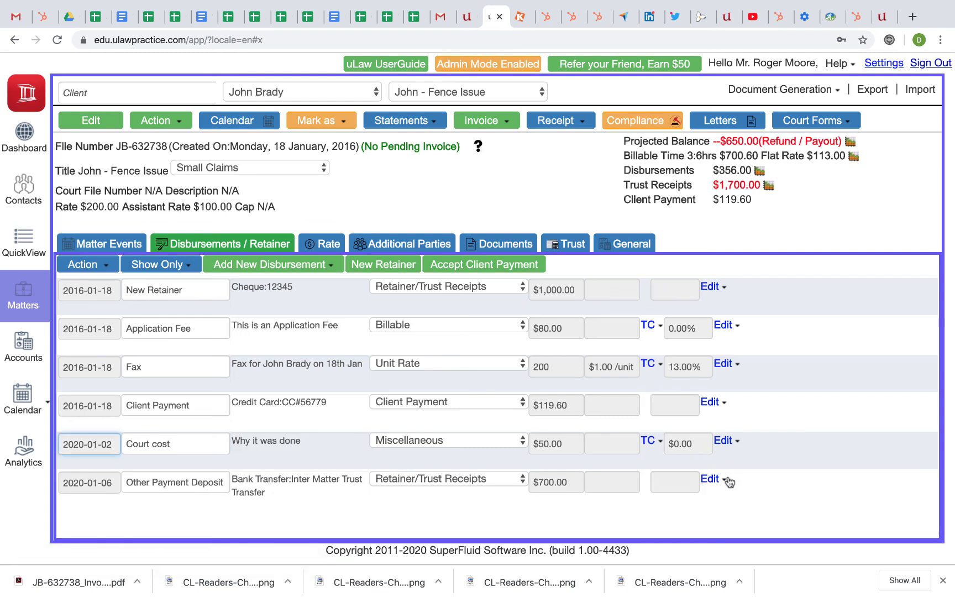
Step: Turn off Admin mode
{"action": "left_click", "coordinate": [483, 68]}
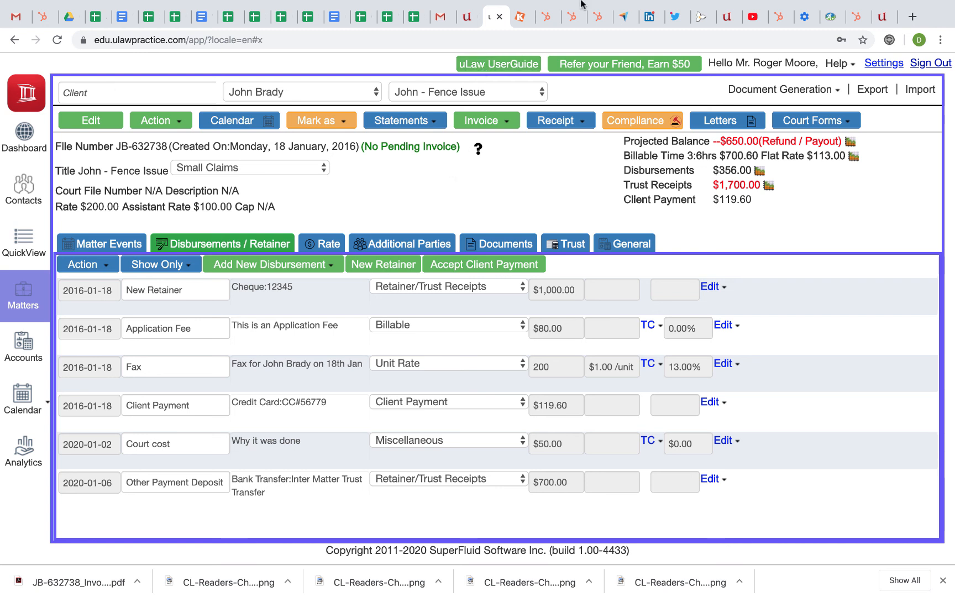
{"action": "mouse_move", "coordinate": [580, 3]}
{"action": "left_click", "coordinate": [715, 8]}
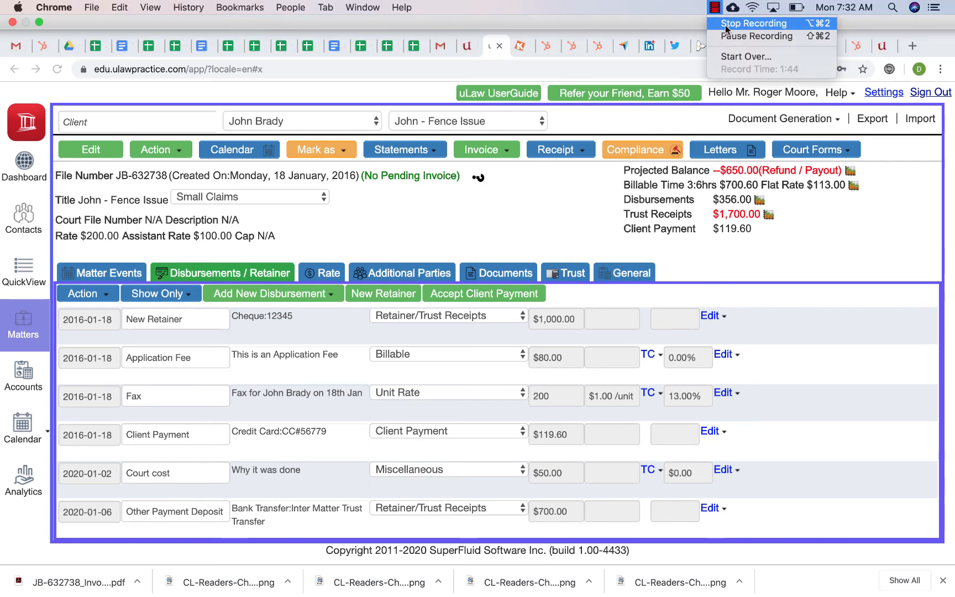
{"action": "left_click", "coordinate": [726, 25]}
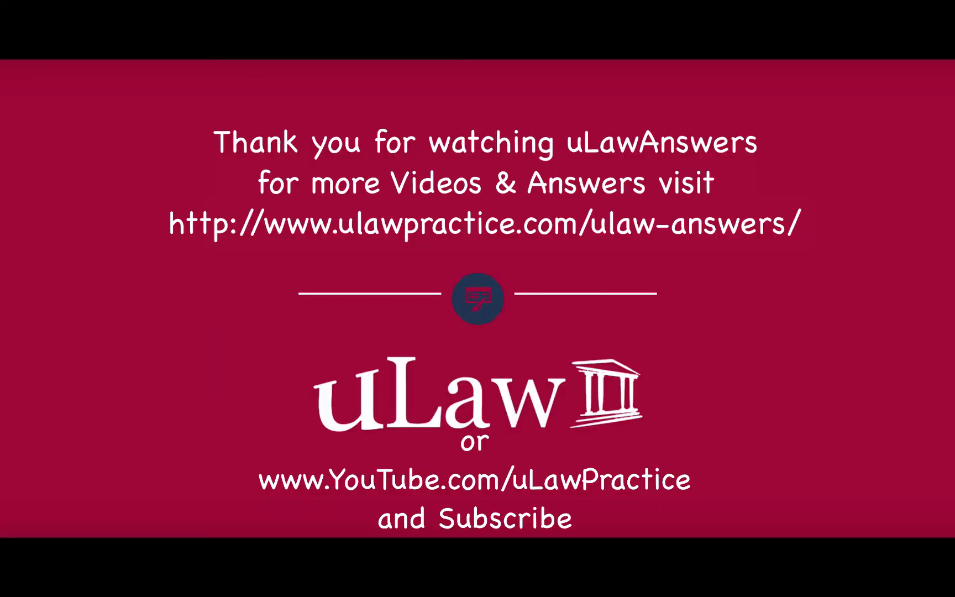